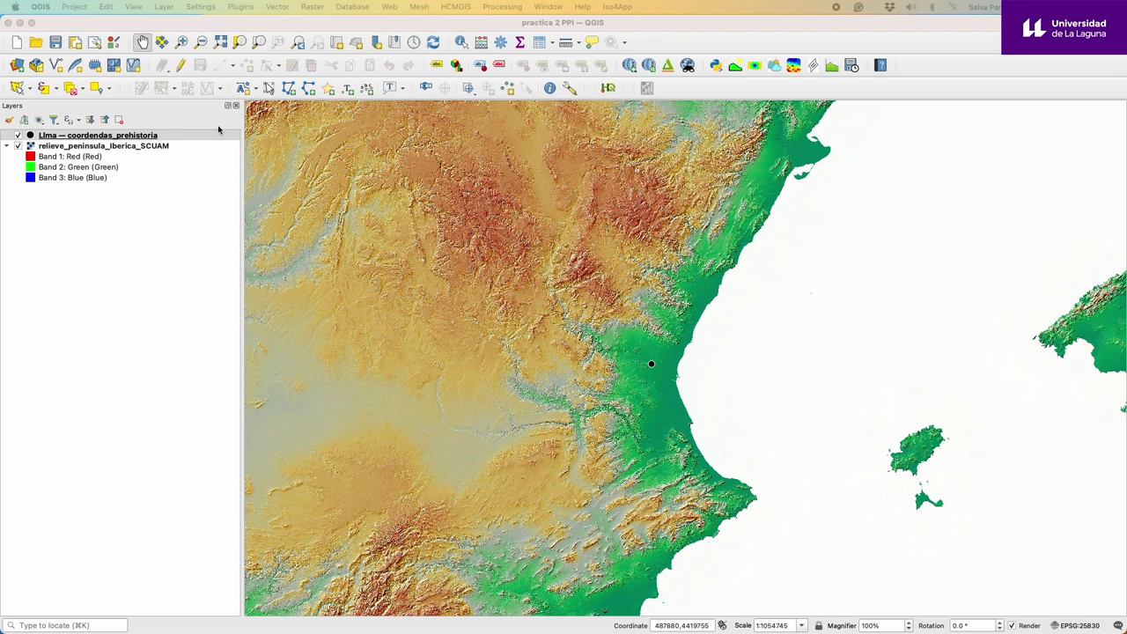
Save the project in QGIS files (.qgs) format as practica 2 PPI.qgs in the Proy_Docente_GIS folder, replacing the existing file
click(56, 43)
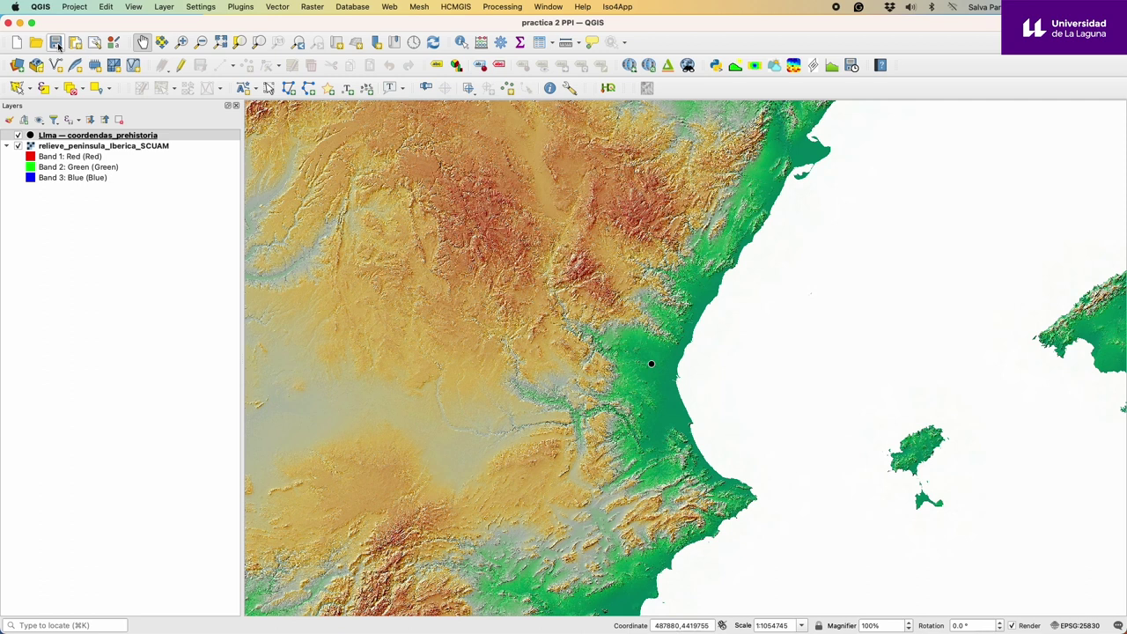
click(75, 7)
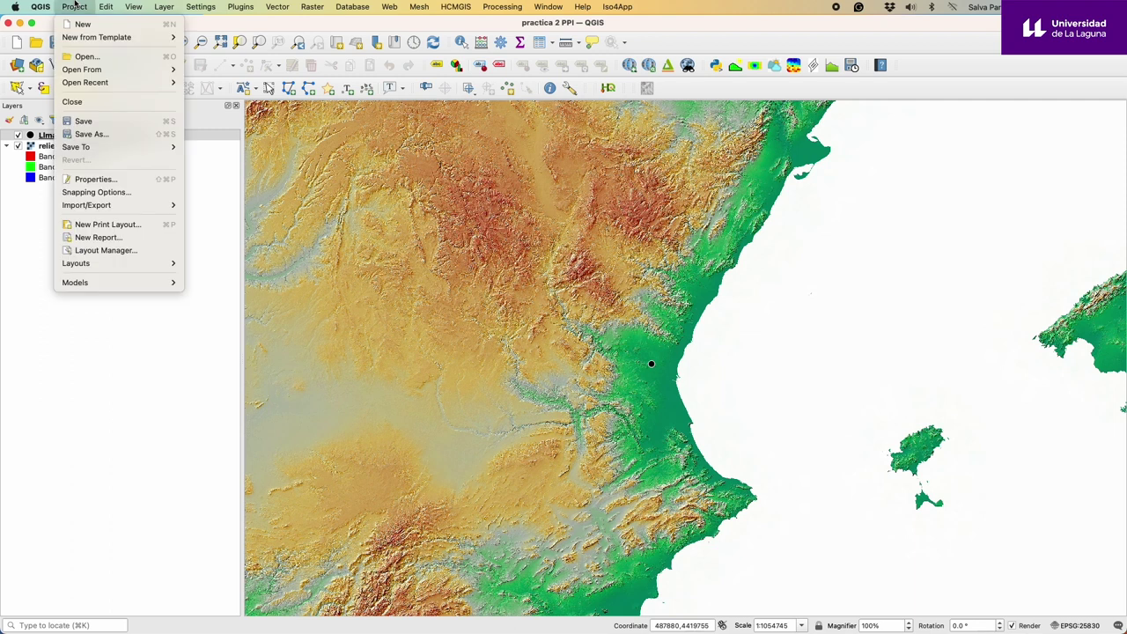
click(108, 134)
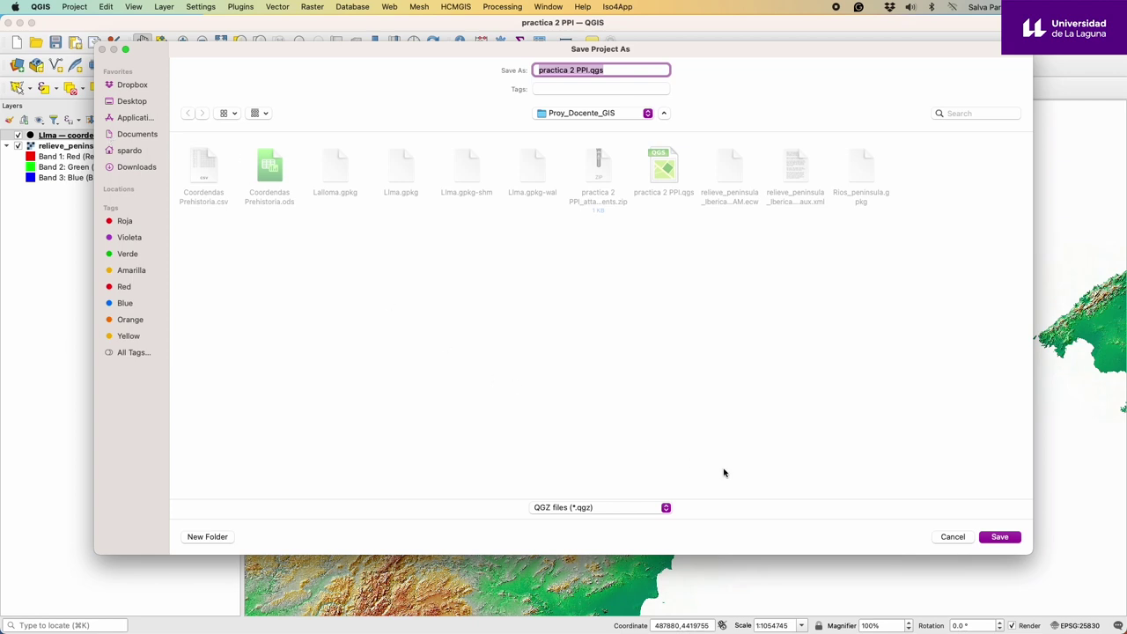
click(606, 511)
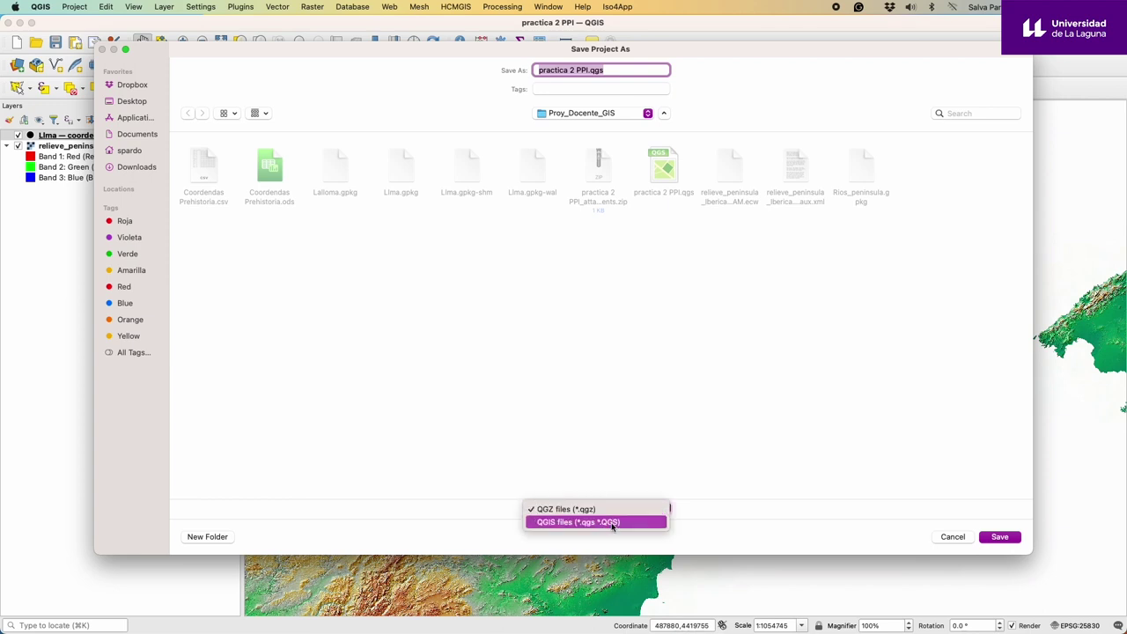
click(611, 523)
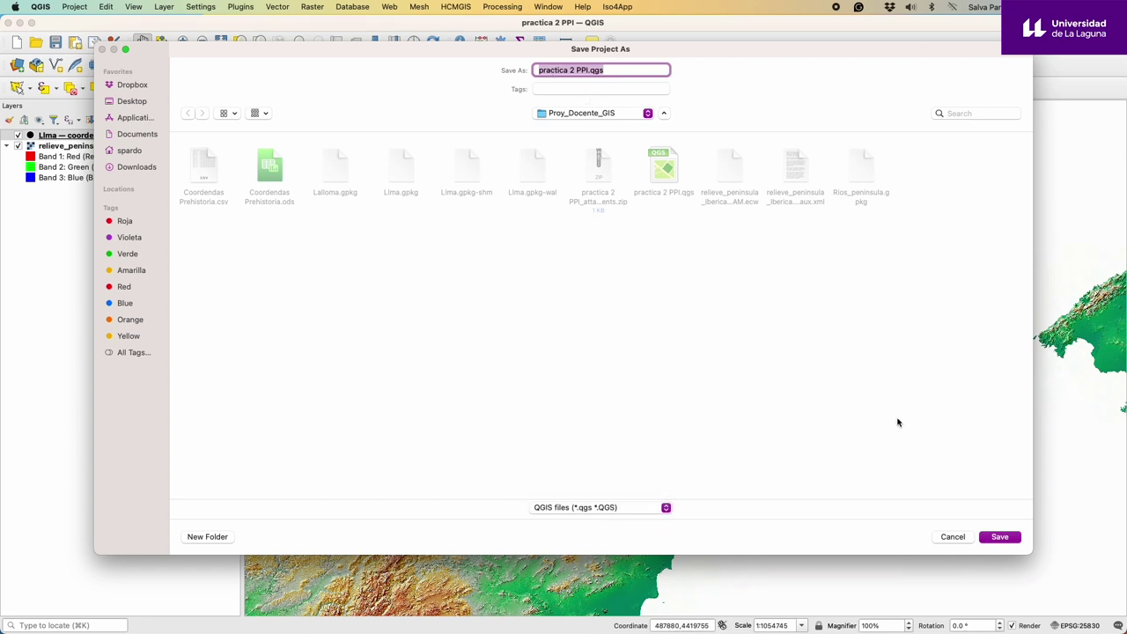
click(999, 536)
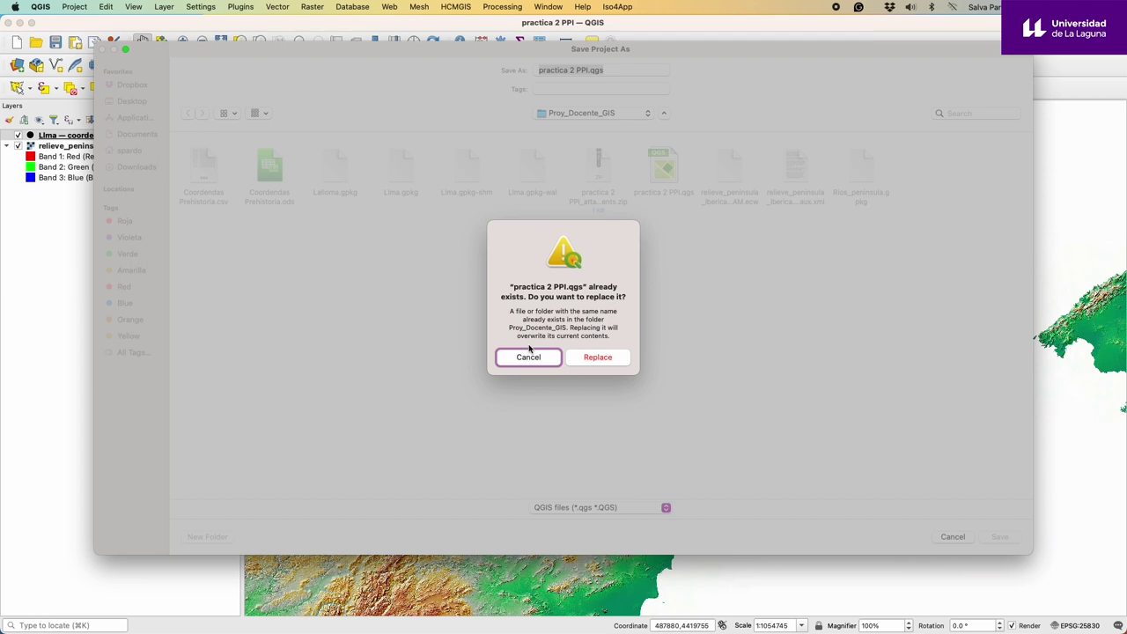
click(607, 357)
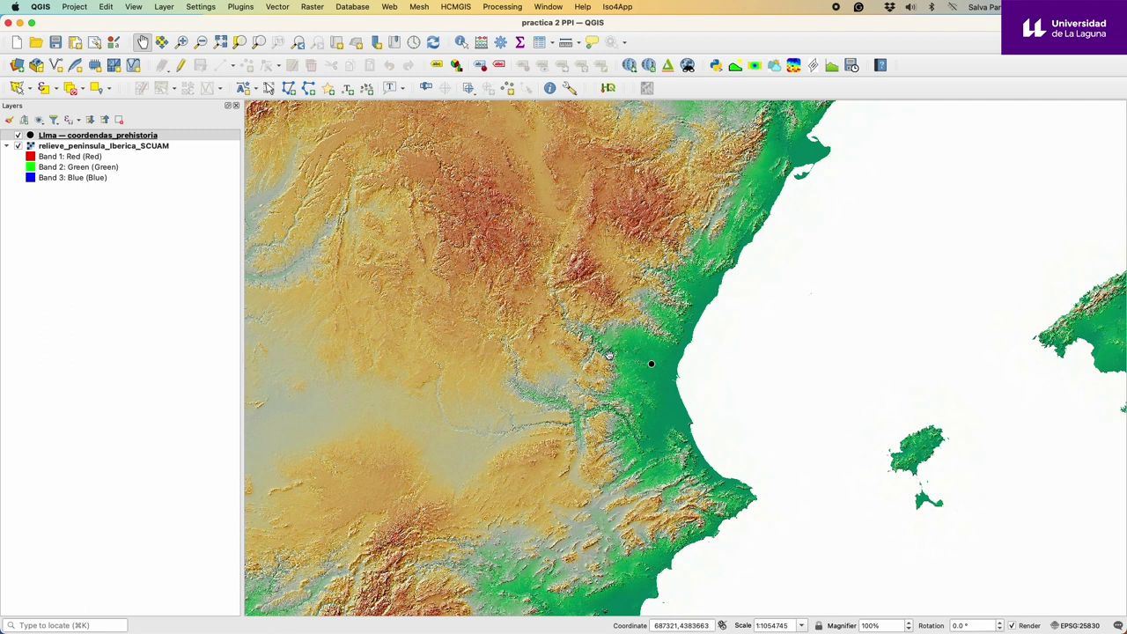
Search the Processing Toolbox for "buffer" and open the Vector geometry Buffer tool
click(501, 7)
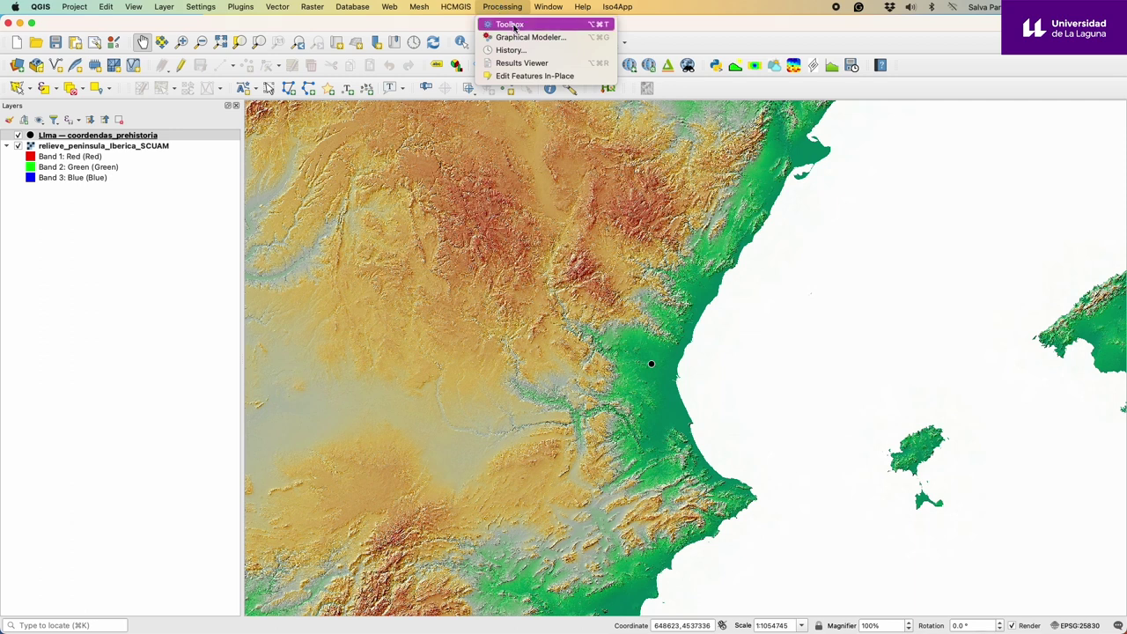
click(511, 25)
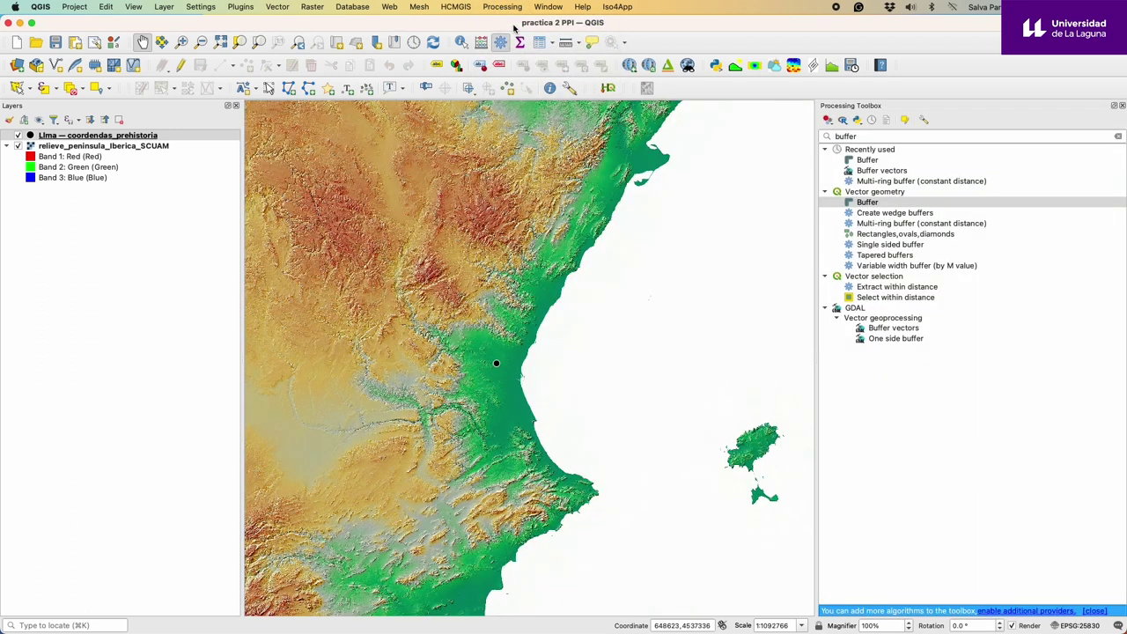
double_click(884, 135)
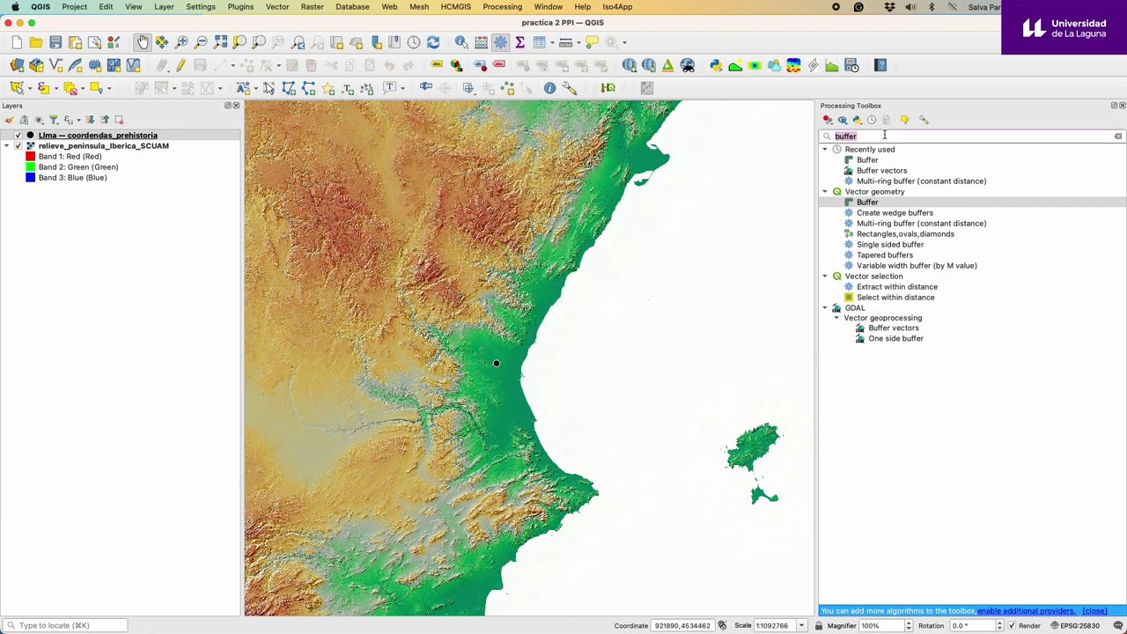
key(BackSpace)
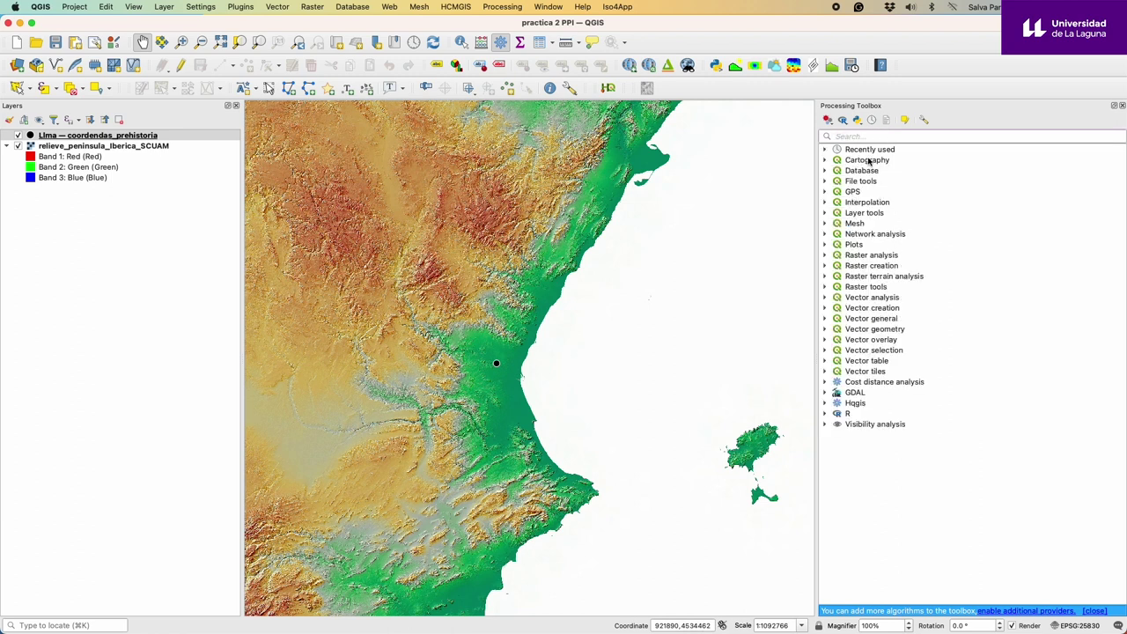
text(buffer)
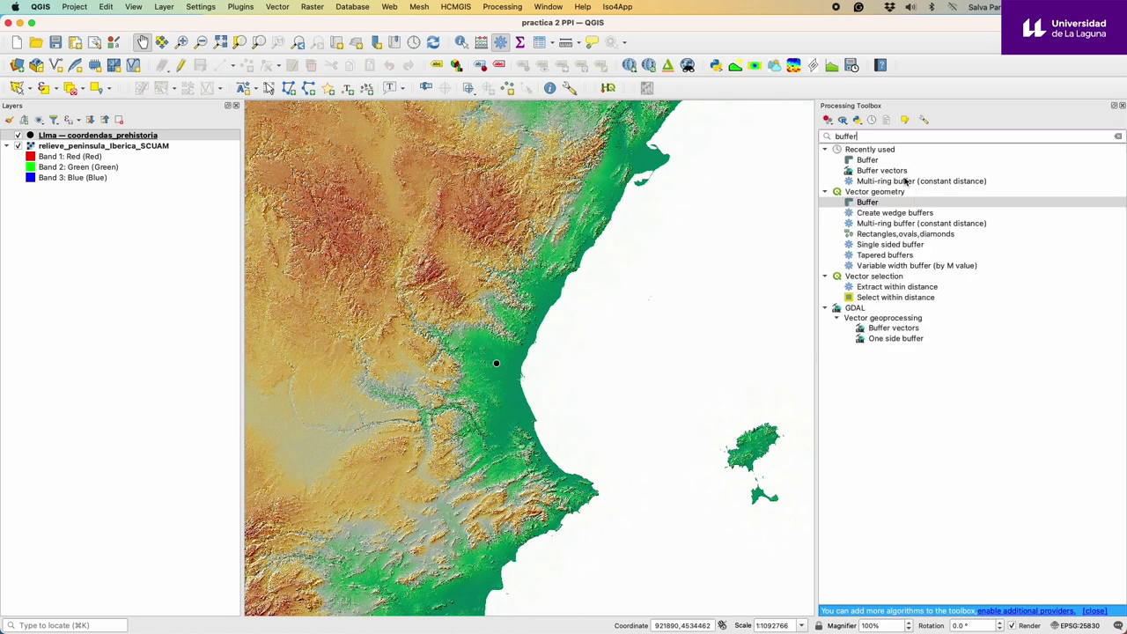
double_click(867, 203)
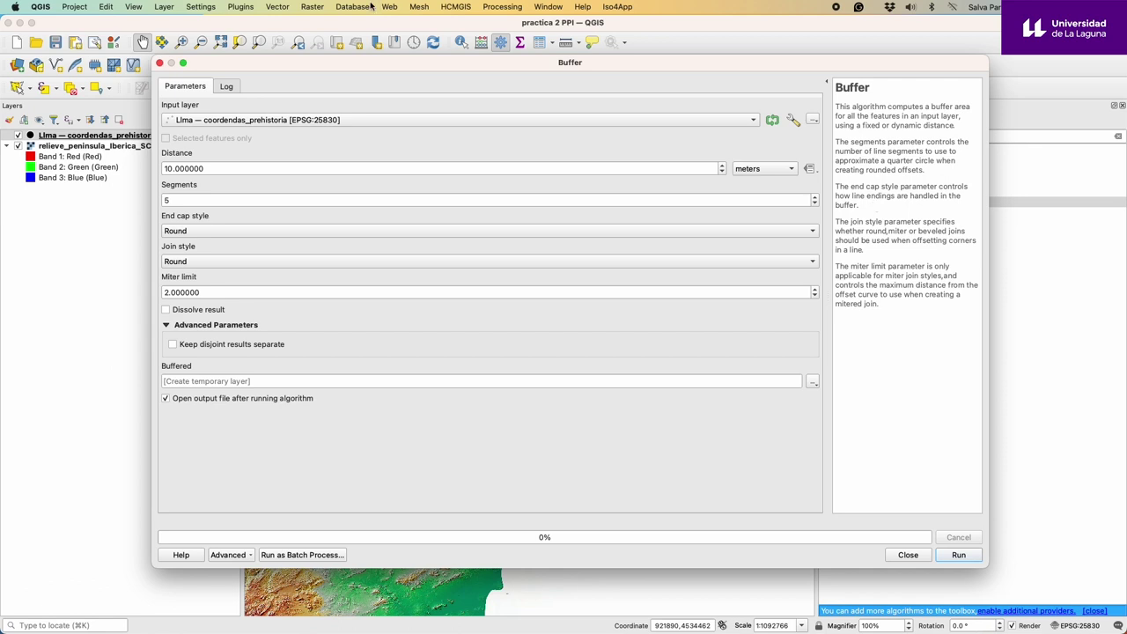
Set the buffer's input to the coordendas_prehistoria point layer, with a distance of 10 kilometers and 10 segments
click(215, 120)
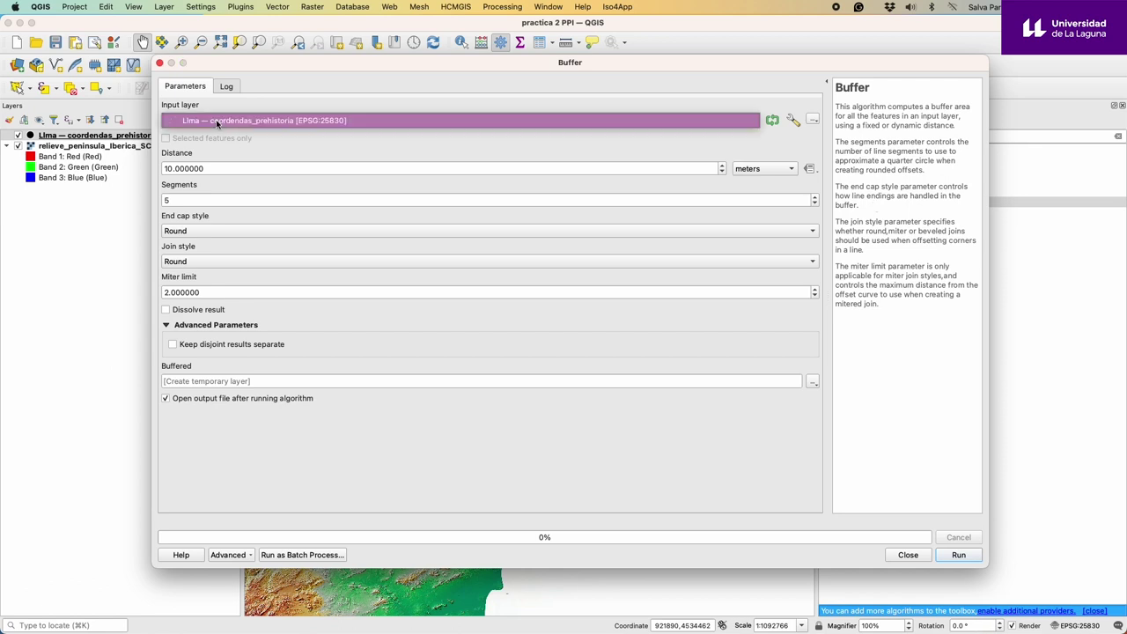
click(323, 107)
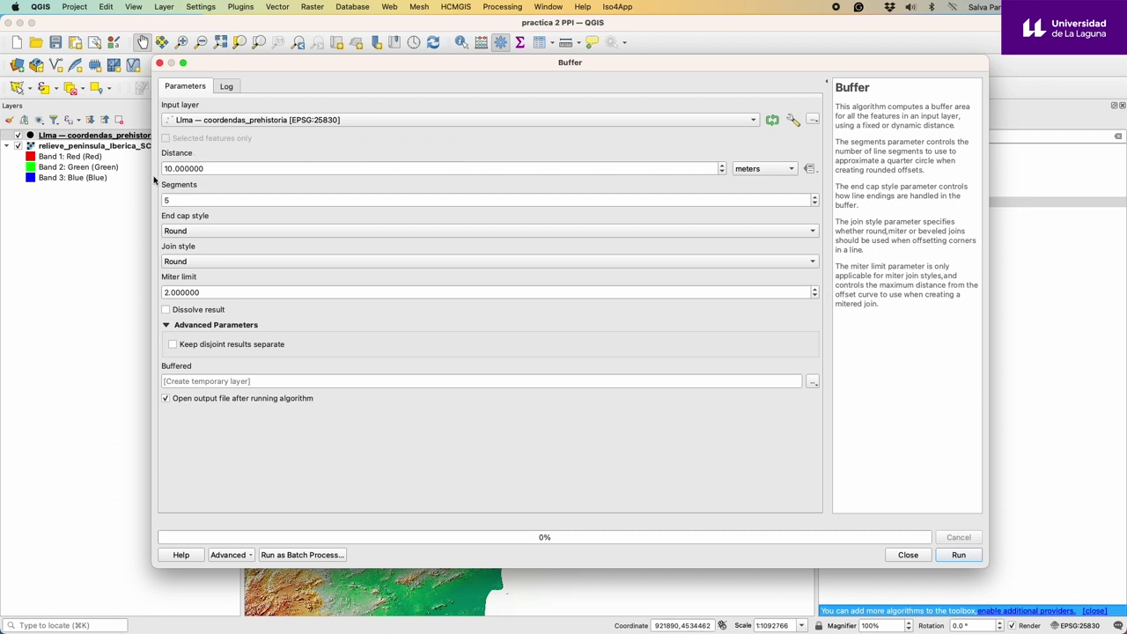
click(780, 169)
click(768, 185)
double_click(184, 196)
key(BackSpace)
text(10)
Set the buffer output to layer 10k in a GeoPackage named Lloma_10k, run the algorithm and close the tool
click(813, 382)
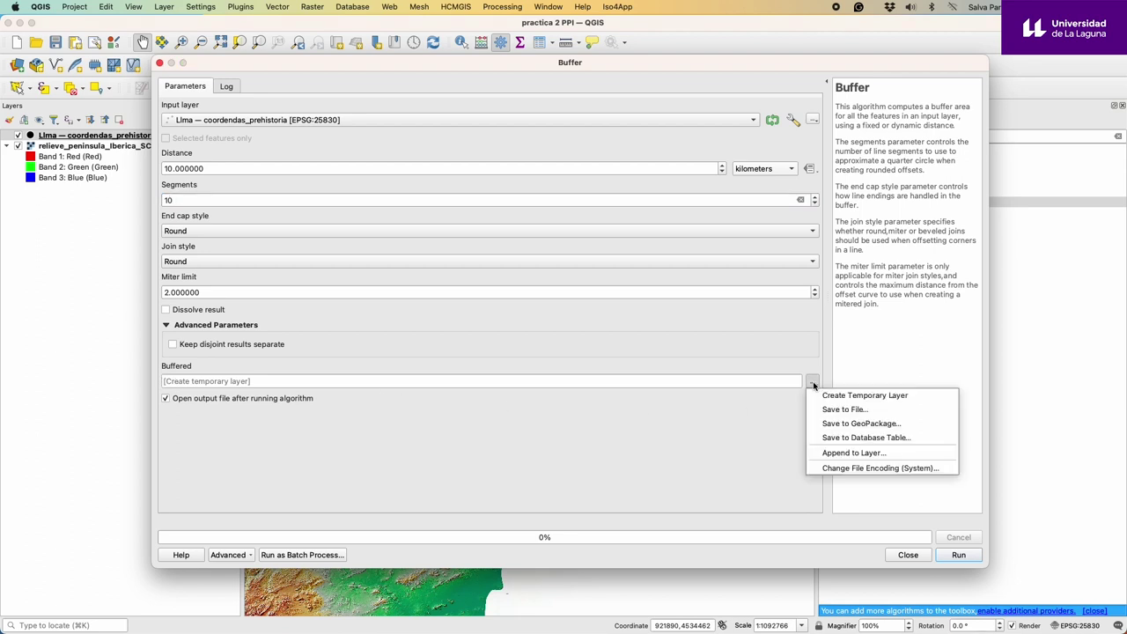
click(850, 424)
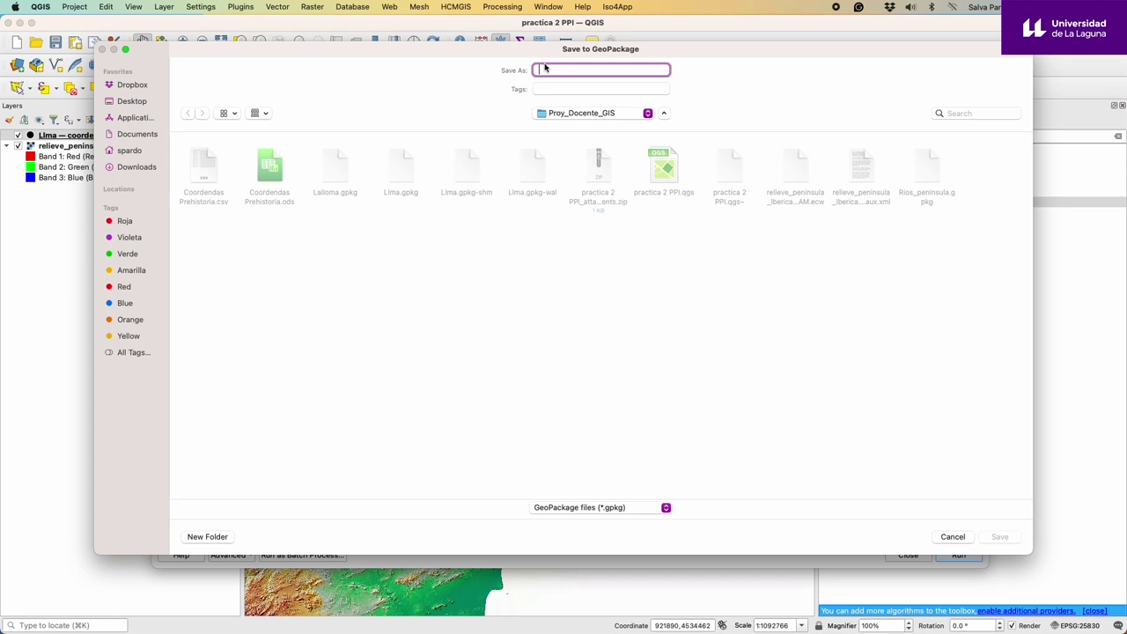
text(Ll)
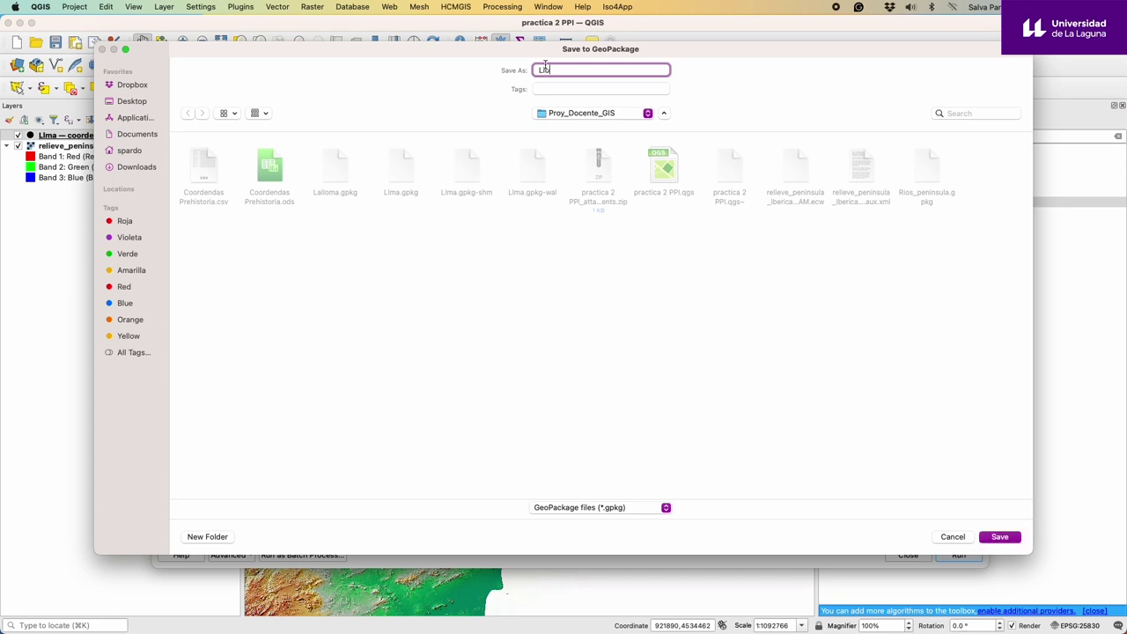
text(oma_10k)
click(1000, 537)
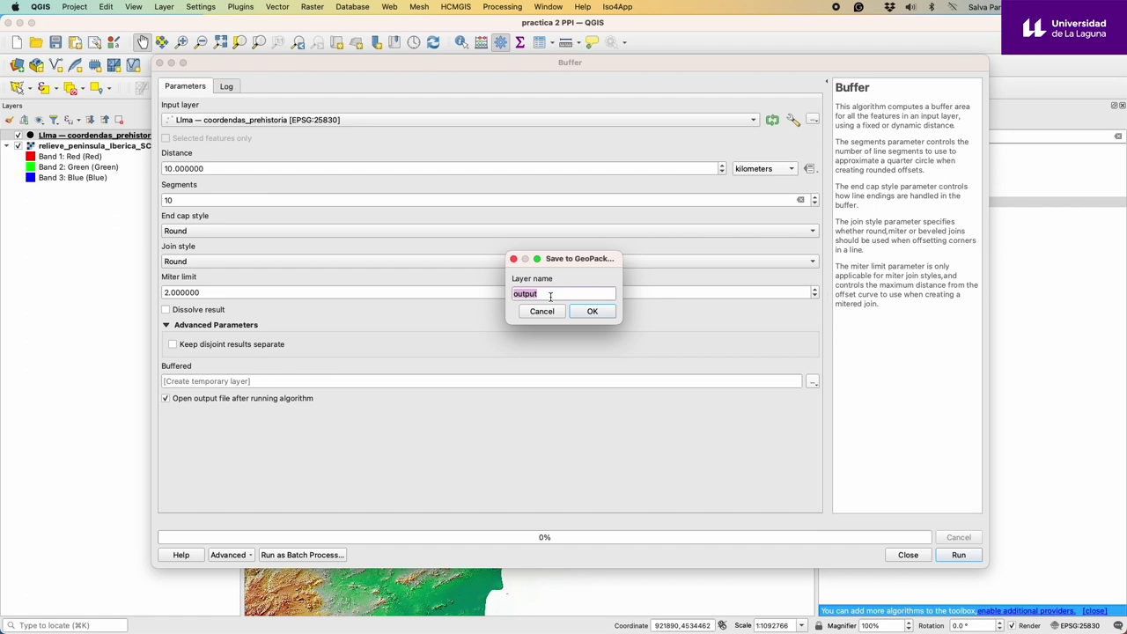
text(10k)
click(593, 311)
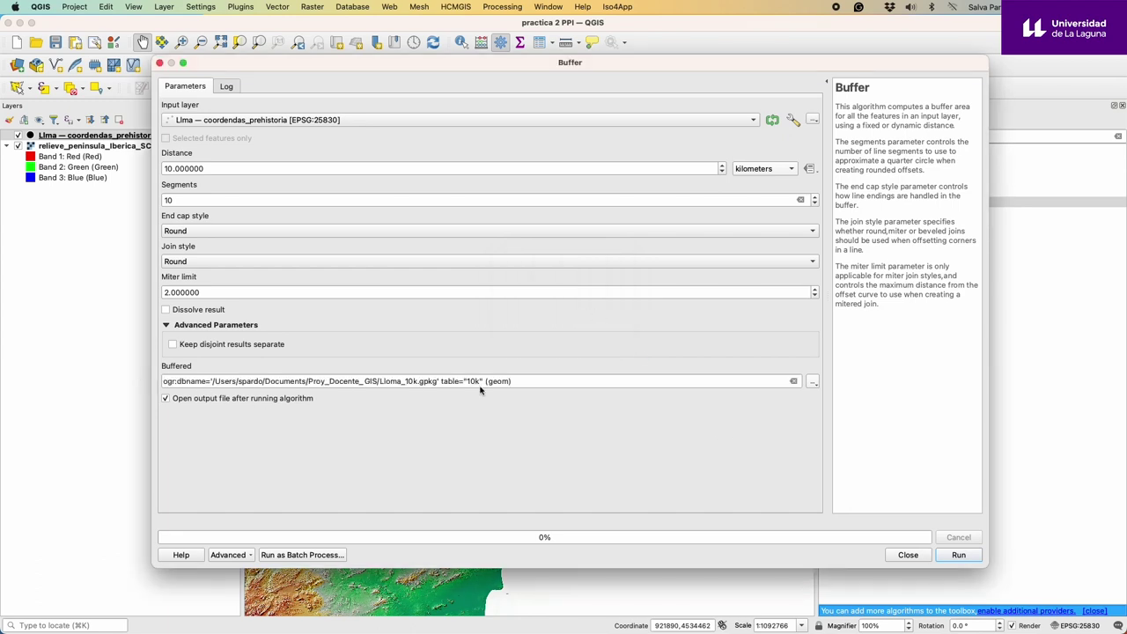
click(973, 556)
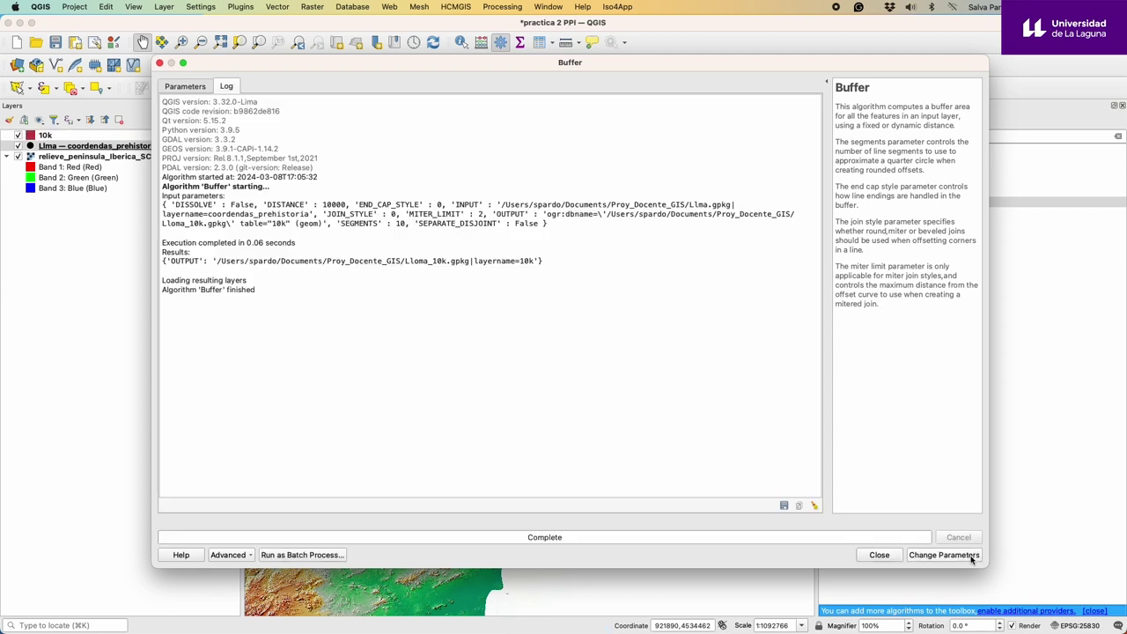
click(876, 557)
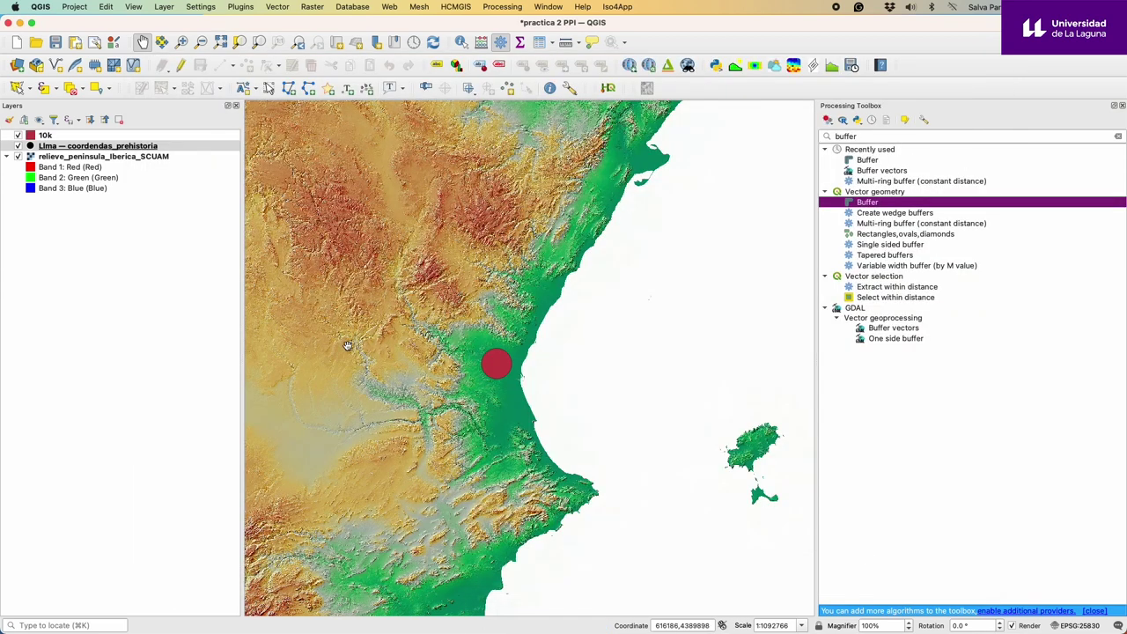
Open the 10k layer's symbology and give its Simple Fill a transparent fill color
scroll(476, 357, up, 3)
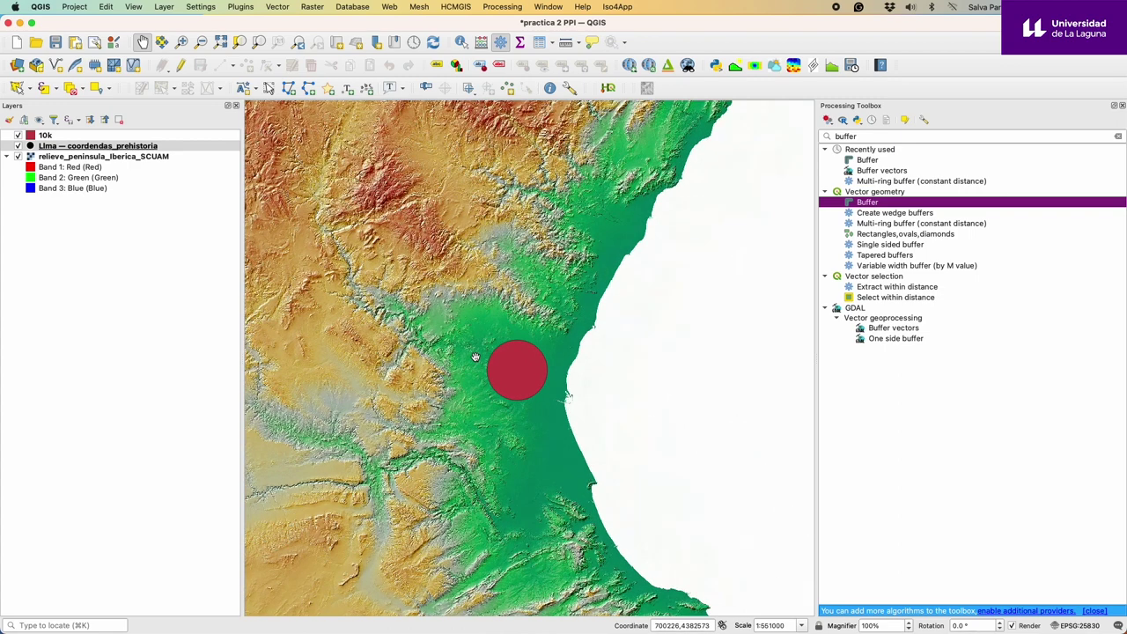
scroll(476, 356, up, 1)
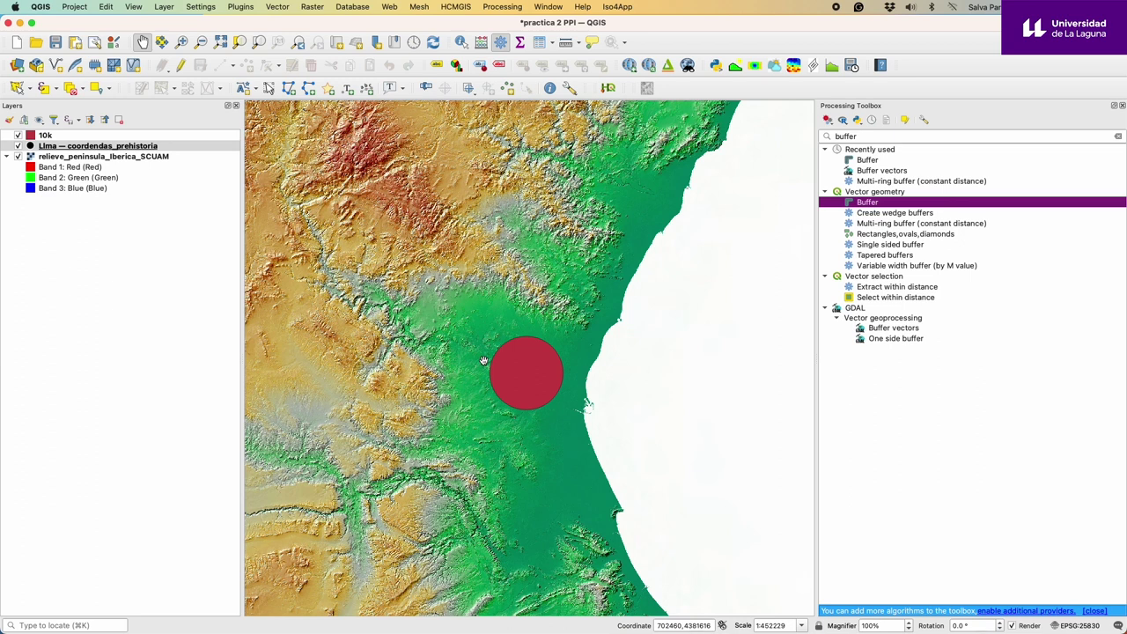
click(55, 137)
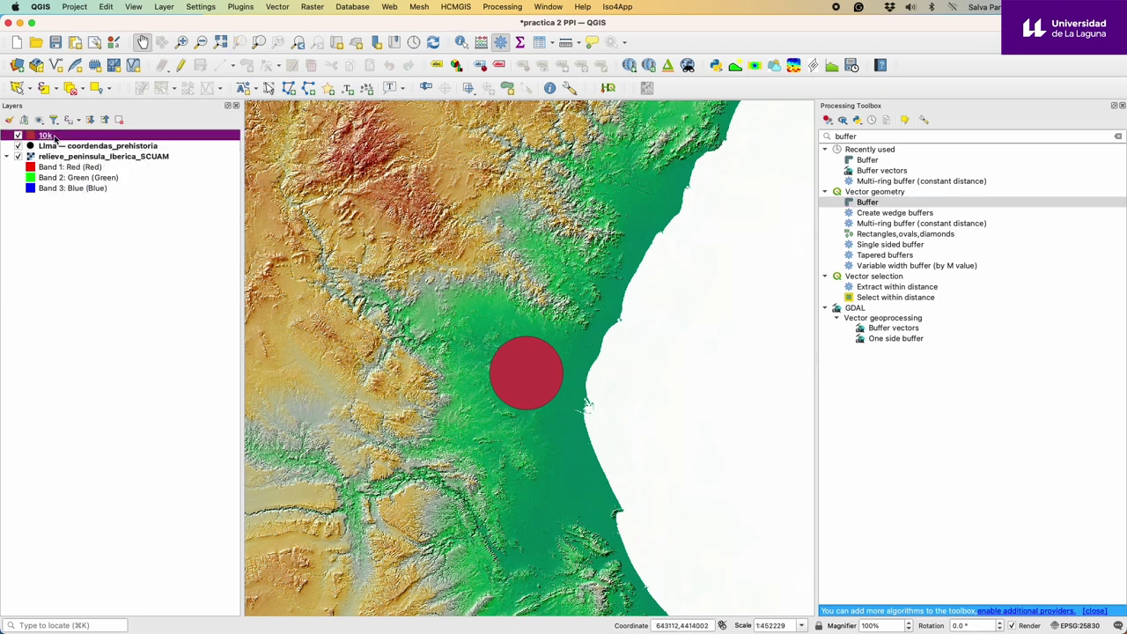
right_click(54, 138)
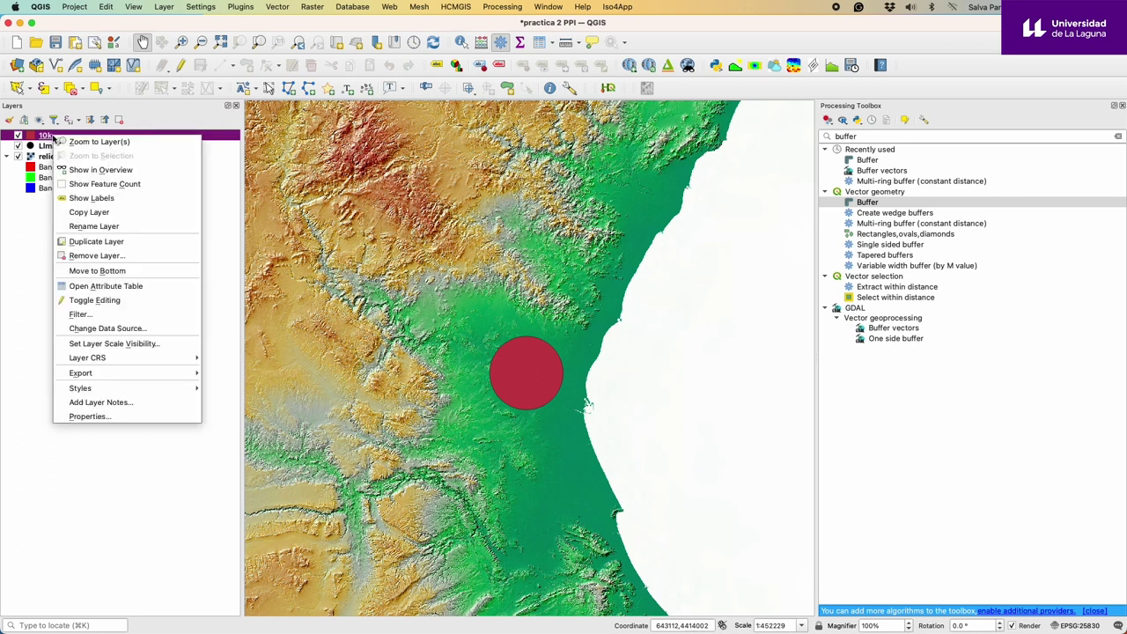
click(114, 420)
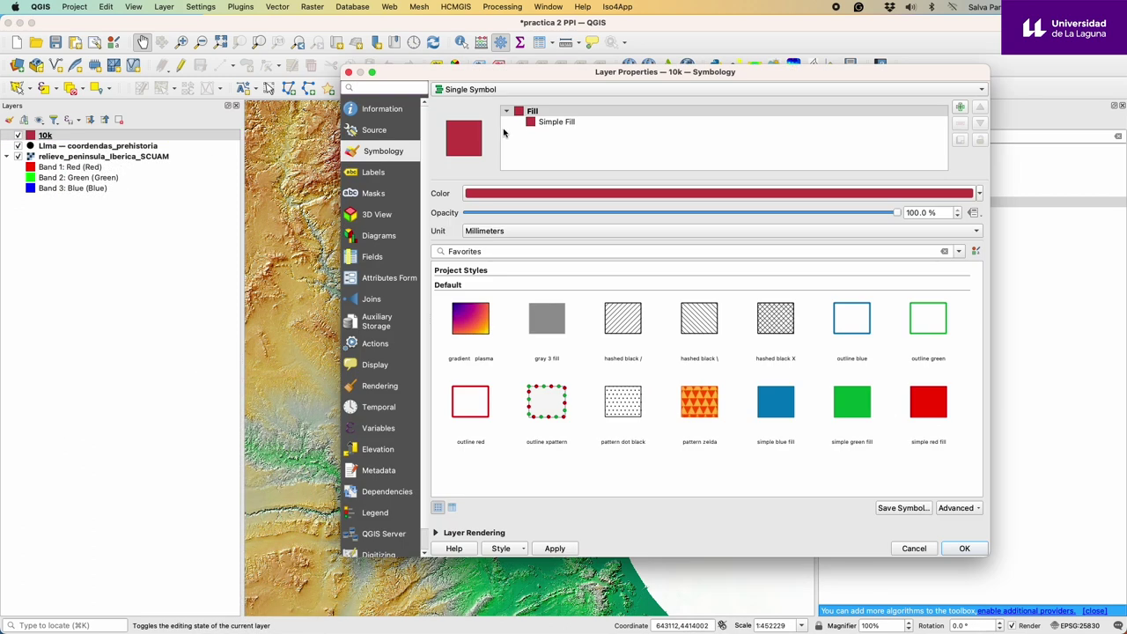
drag(460, 69, 414, 74)
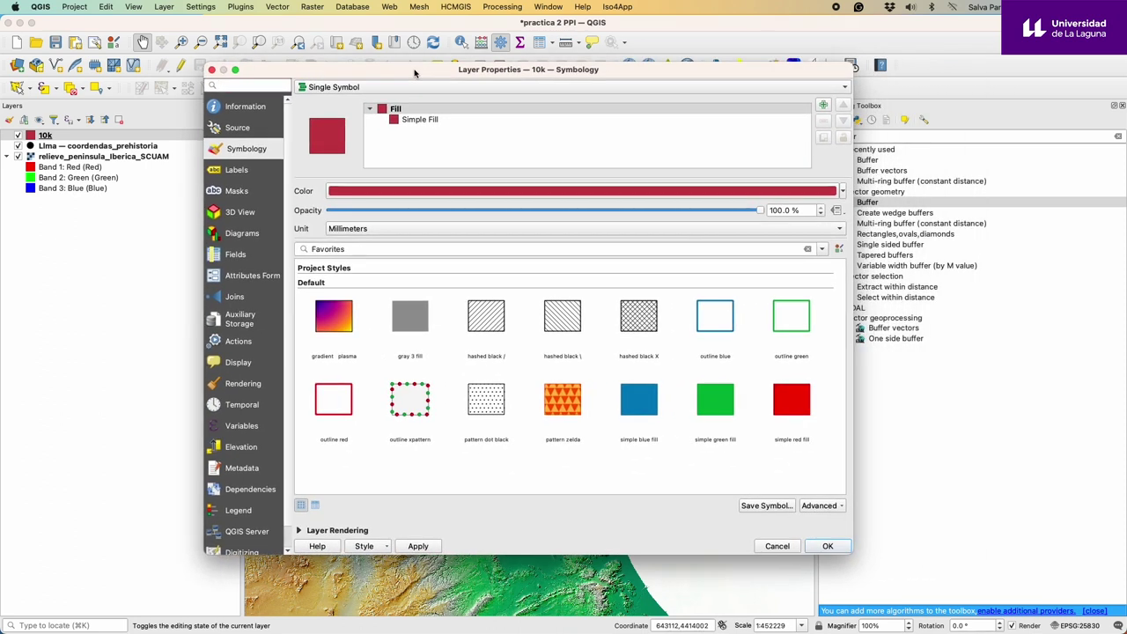
click(433, 119)
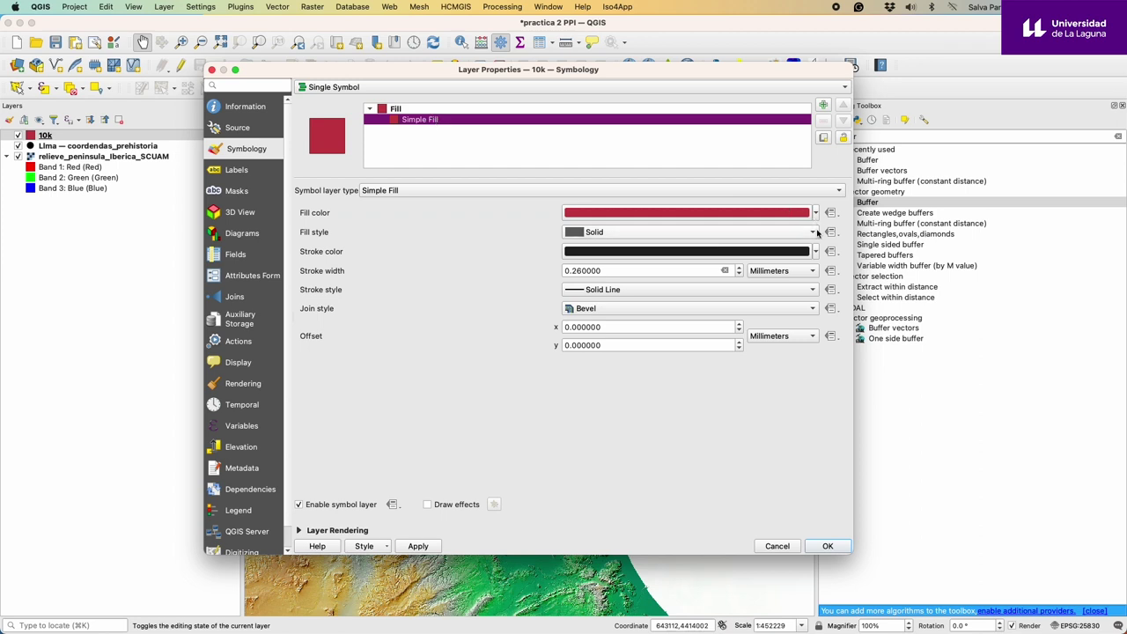
click(815, 213)
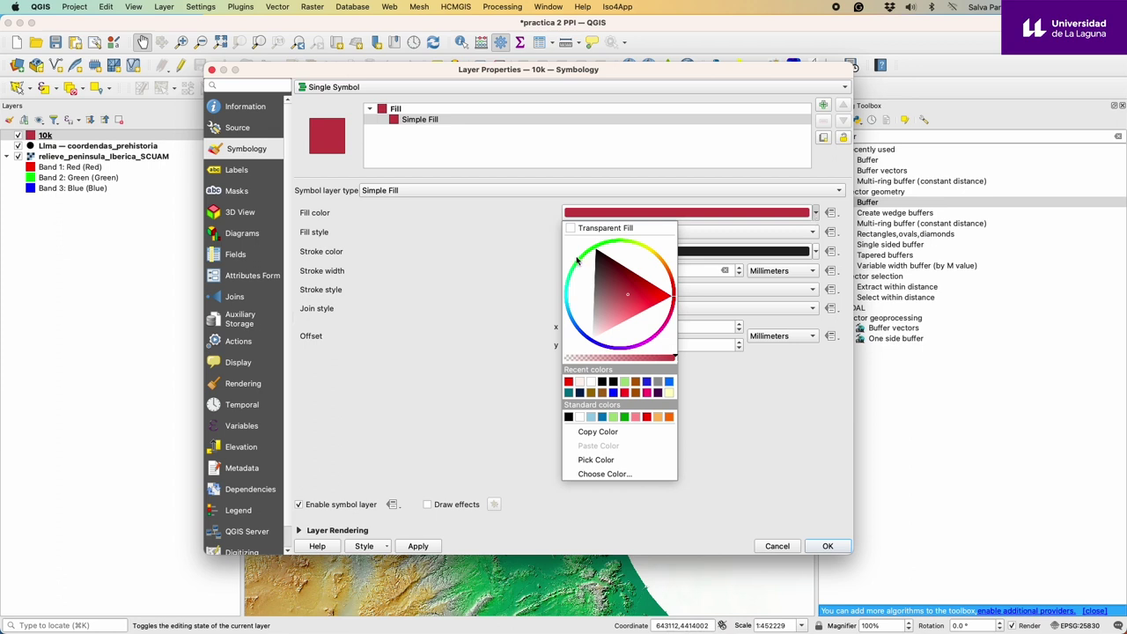
click(581, 229)
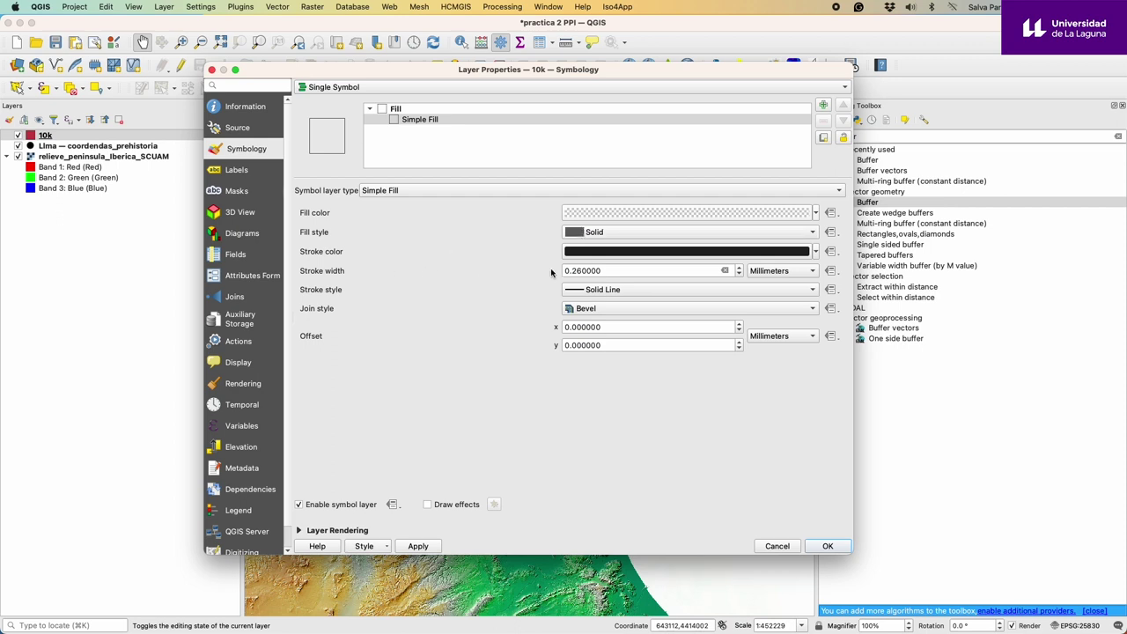
Set the 10k buffer outline's stroke width to 1 mm and apply the layer style
double_click(598, 270)
text(1)
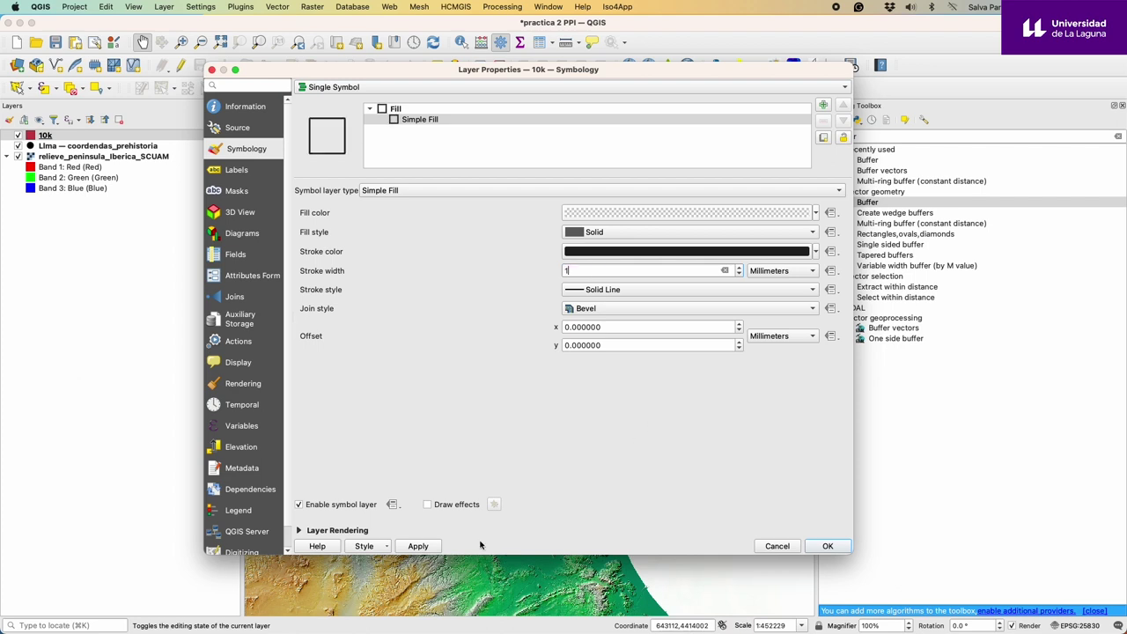
click(418, 546)
click(828, 547)
Open the vector geometry Buffer tool again and set its input to the coordendas_prehistoria point layer
scroll(530, 356, up, 1)
scroll(530, 356, up, 5)
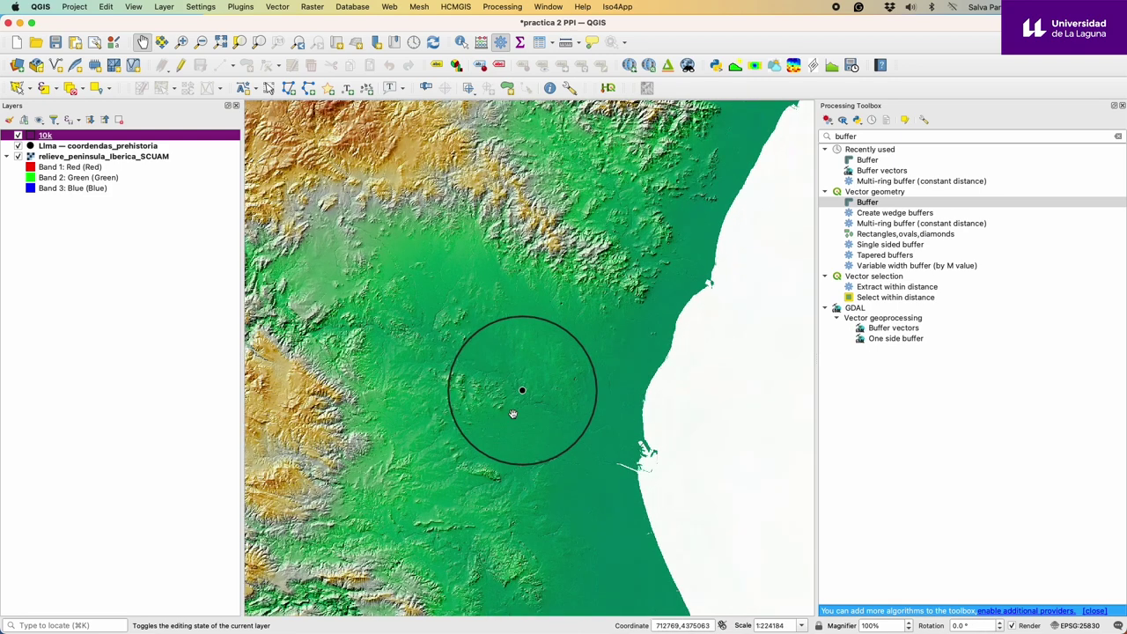
scroll(511, 414, up, 2)
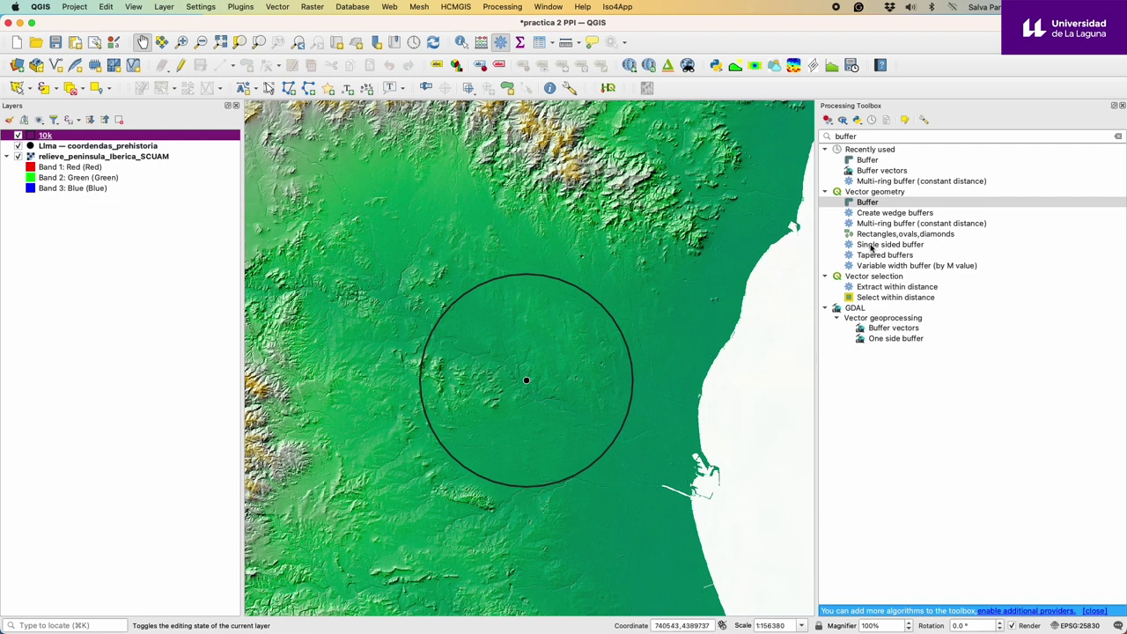
click(875, 205)
double_click(876, 205)
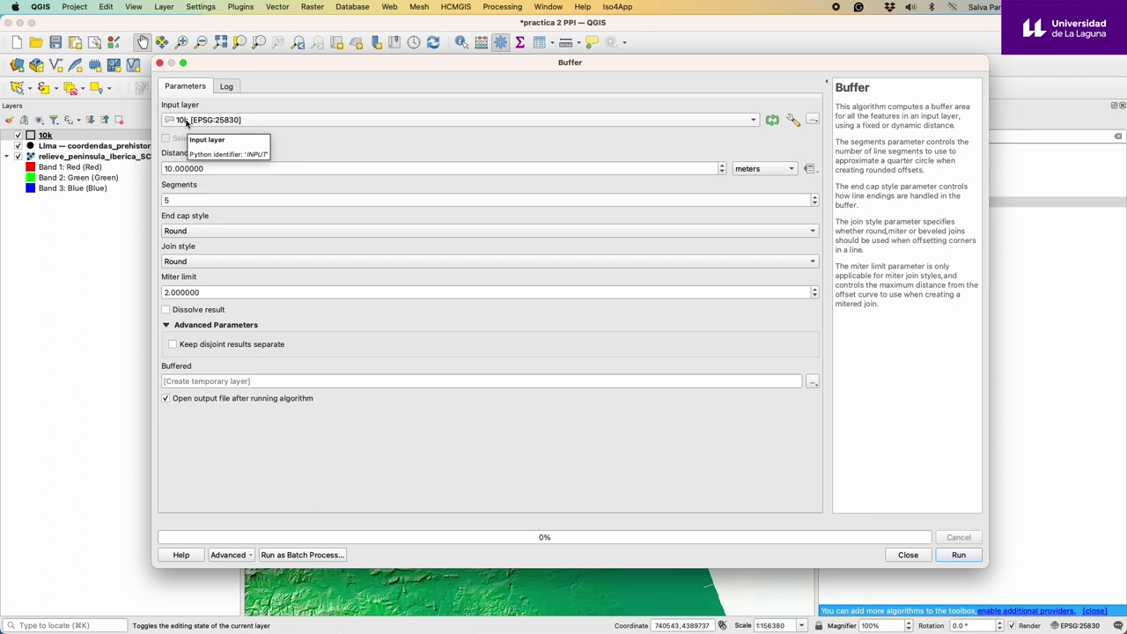
click(187, 122)
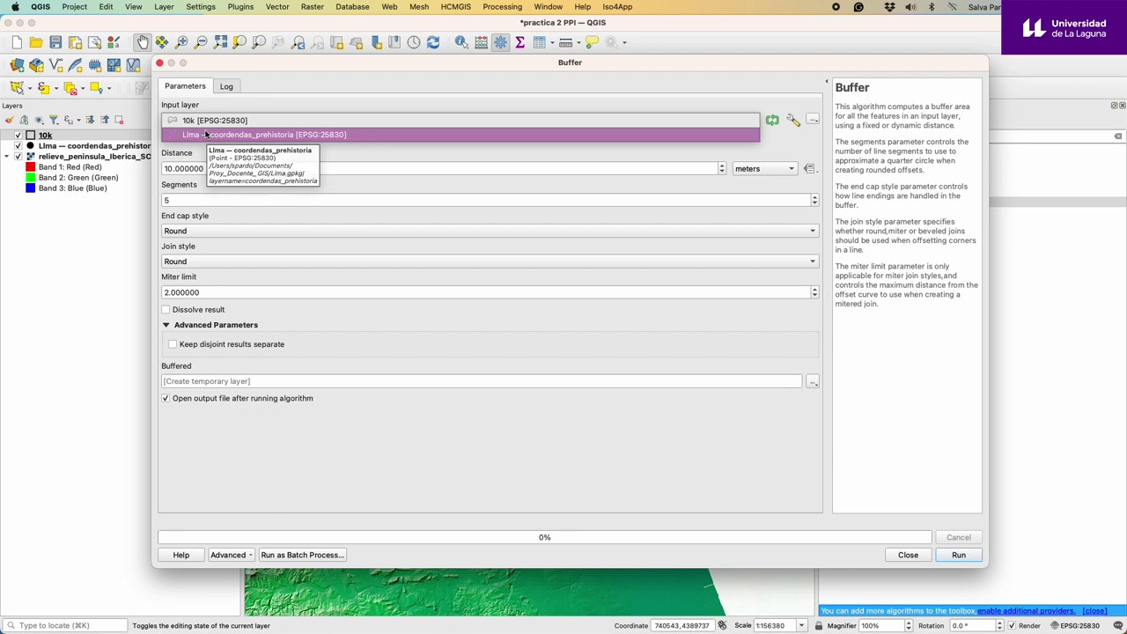
click(206, 134)
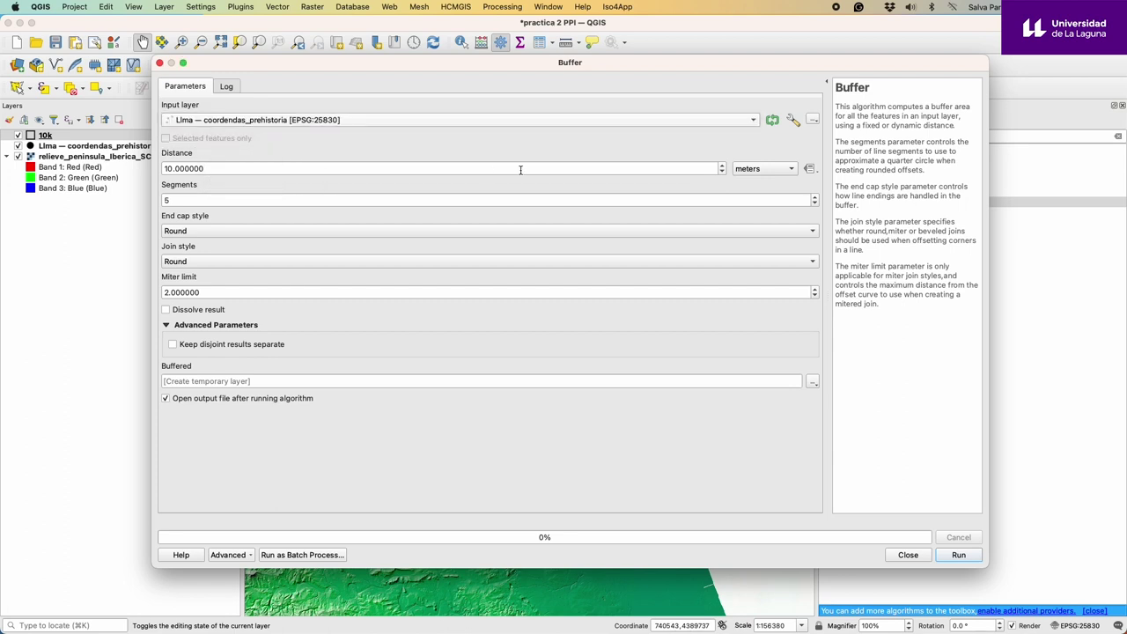
Set the buffer distance to 5 kilometers and the number of segments to 10
double_click(168, 168)
text(5)
click(793, 170)
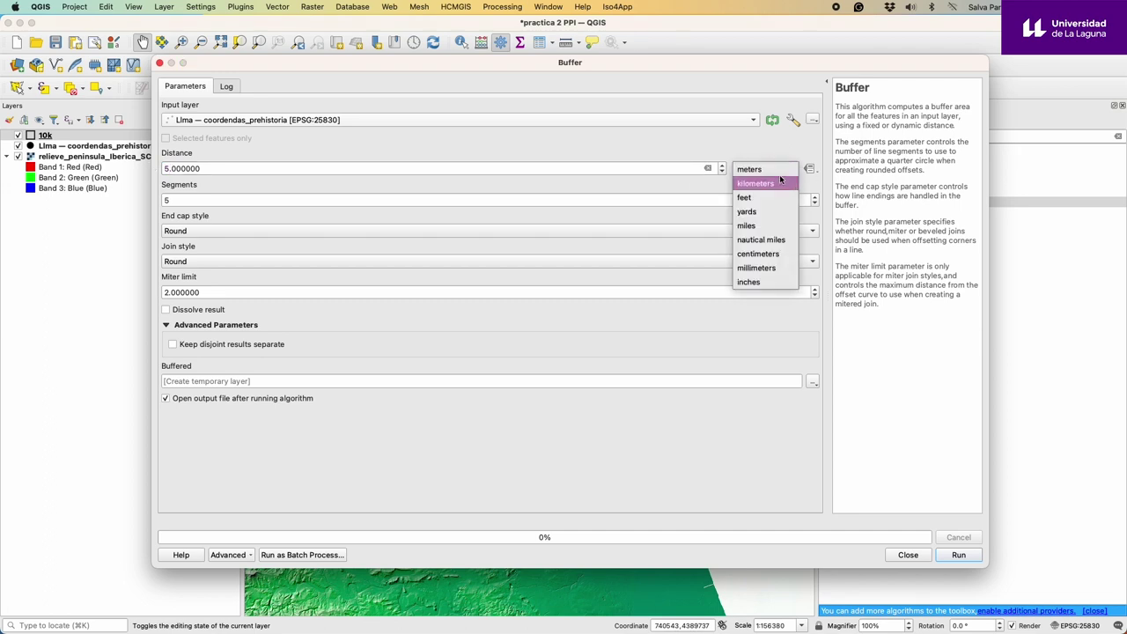
click(780, 183)
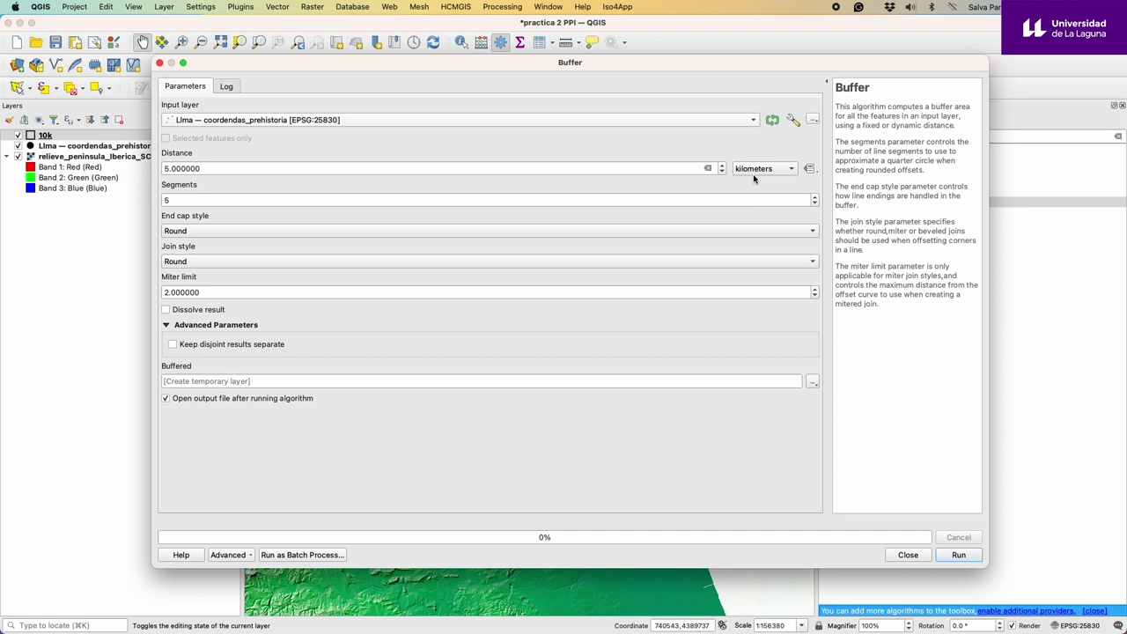
double_click(231, 199)
text(10)
Set the buffer output to layer 5km in a GeoPackage named Lloma_5k, run the algorithm and close the tool
click(814, 383)
click(839, 426)
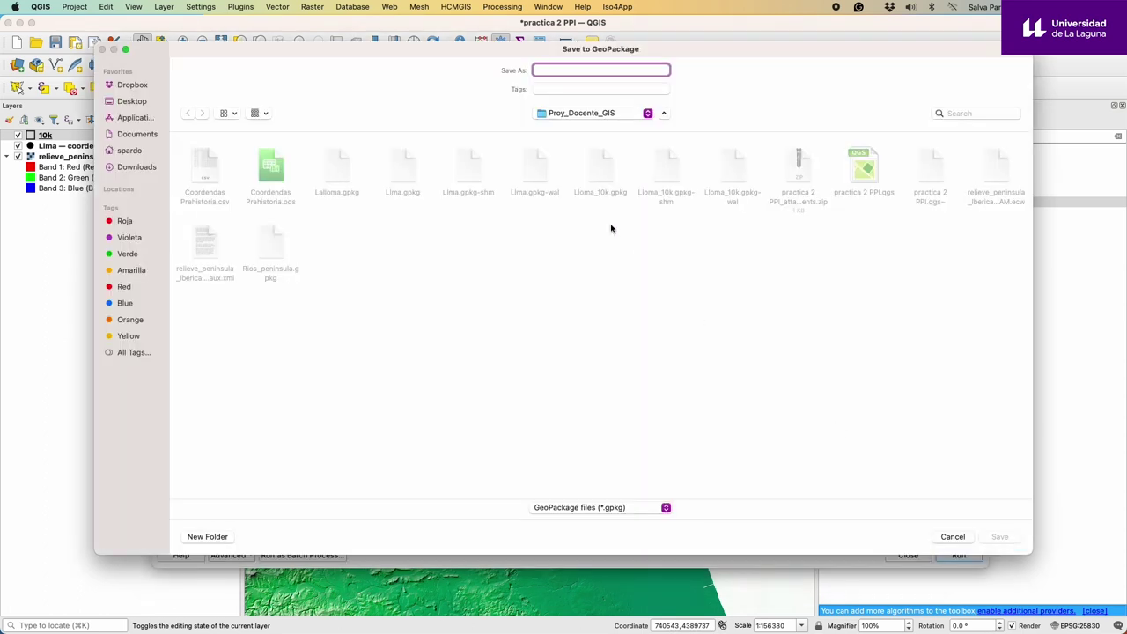
click(597, 171)
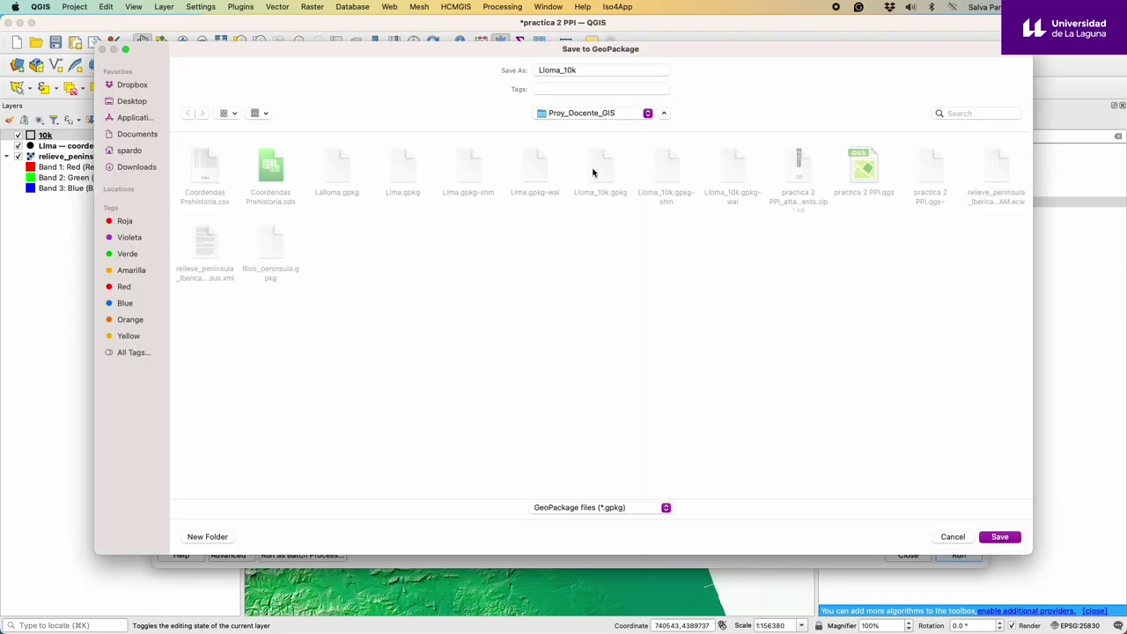
click(574, 69)
key(BackSpace)
key(BackSpace)
text(5)
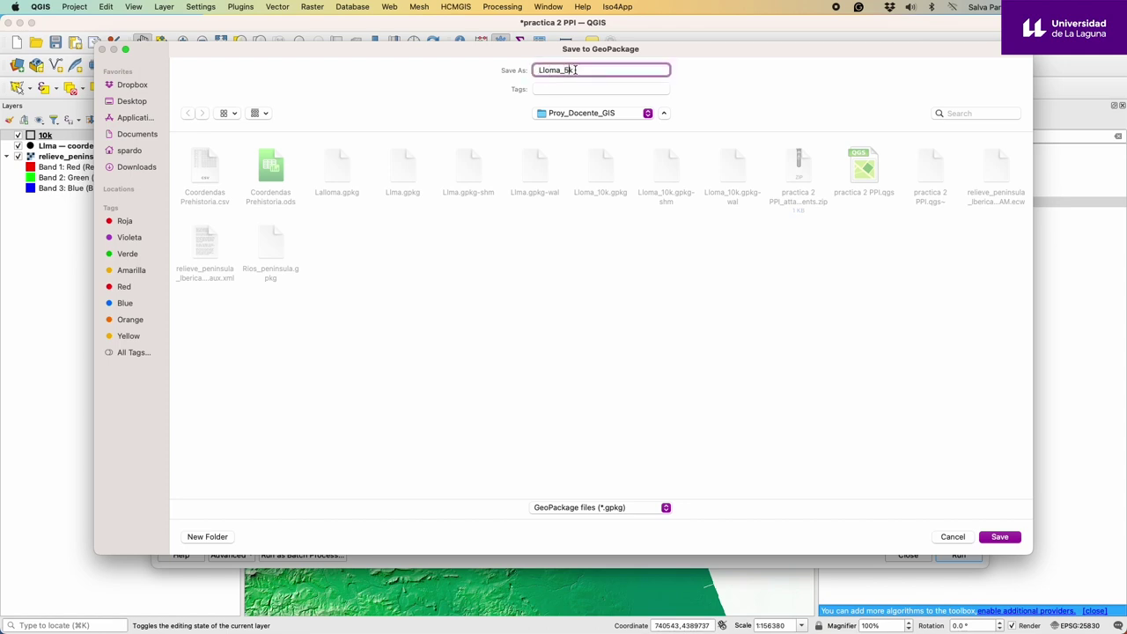
click(1013, 539)
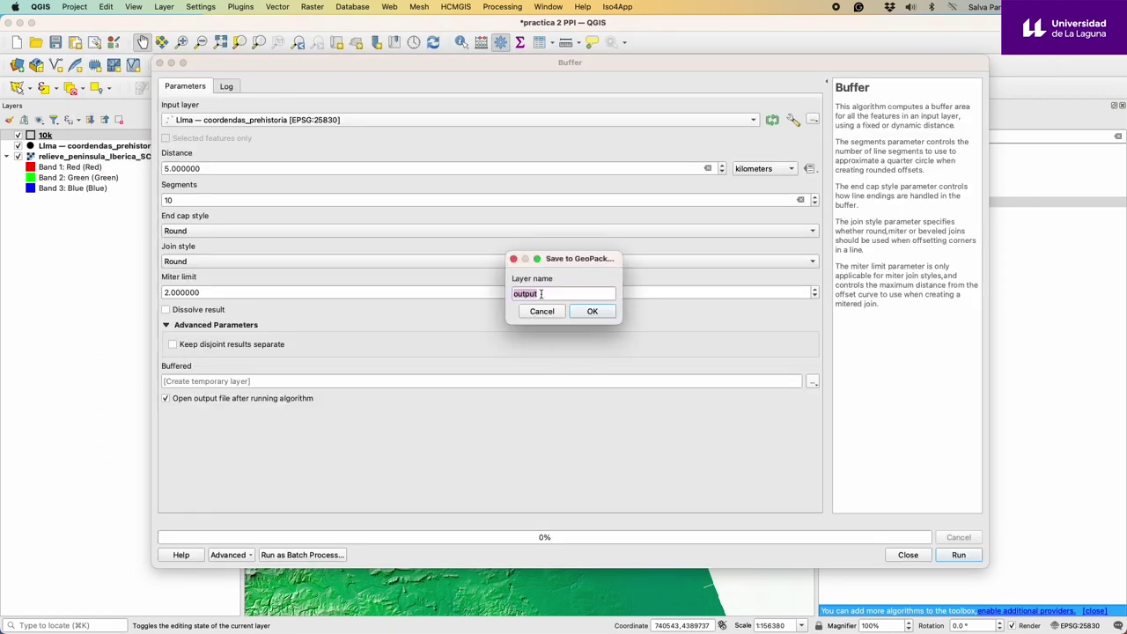
text(5km)
click(593, 312)
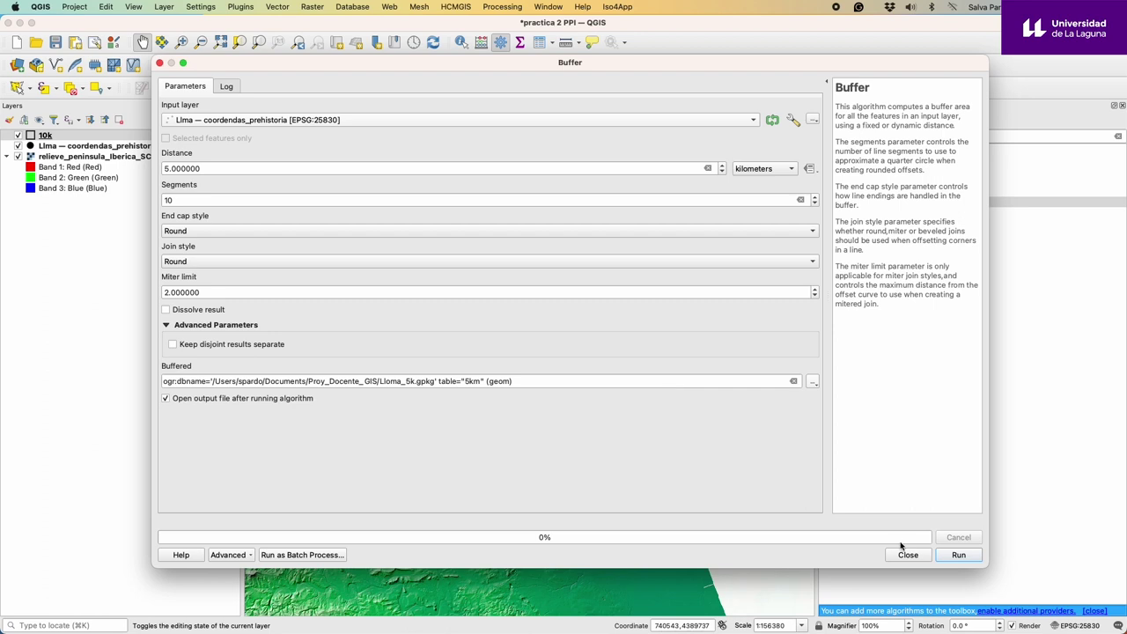
click(955, 555)
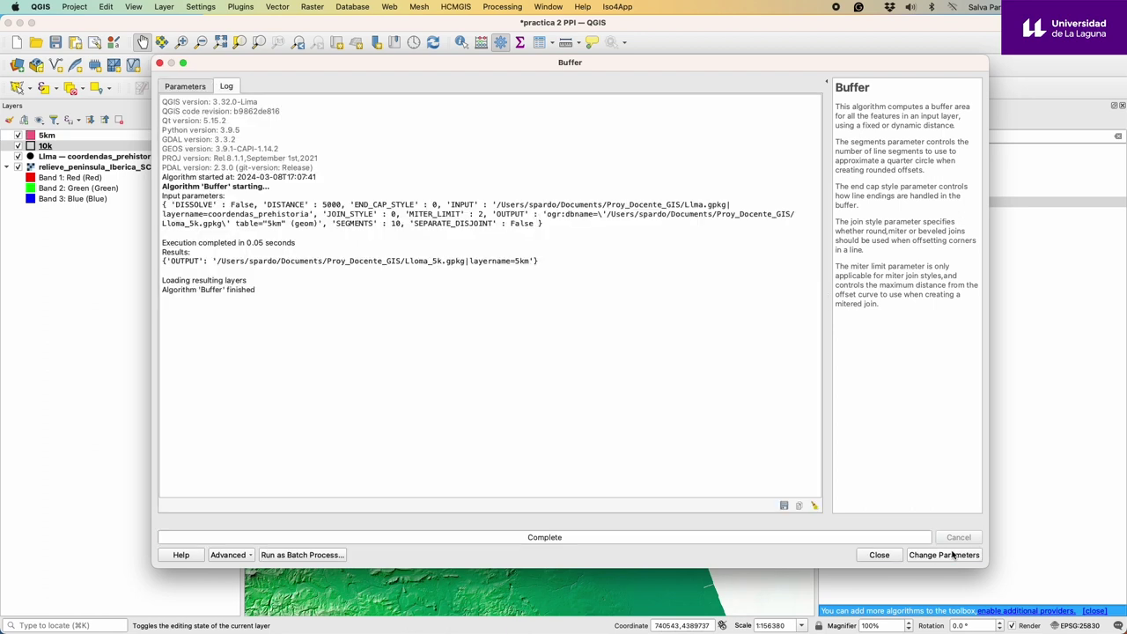
click(880, 555)
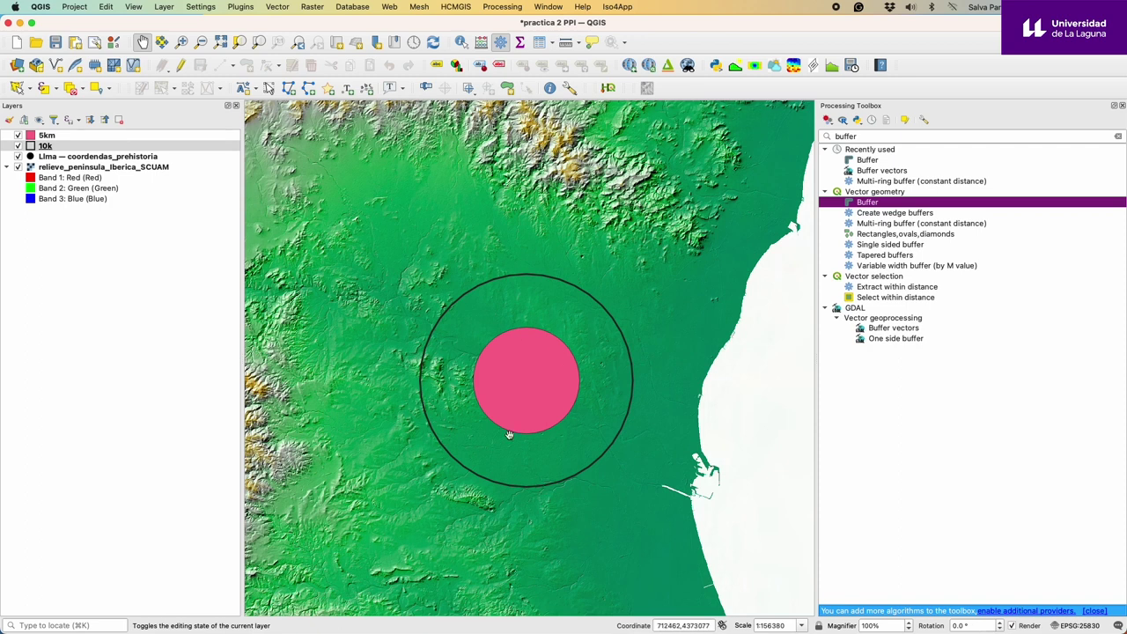
Give the 5km layer's Simple Fill a transparent fill color, apply the style and save the project
click(63, 135)
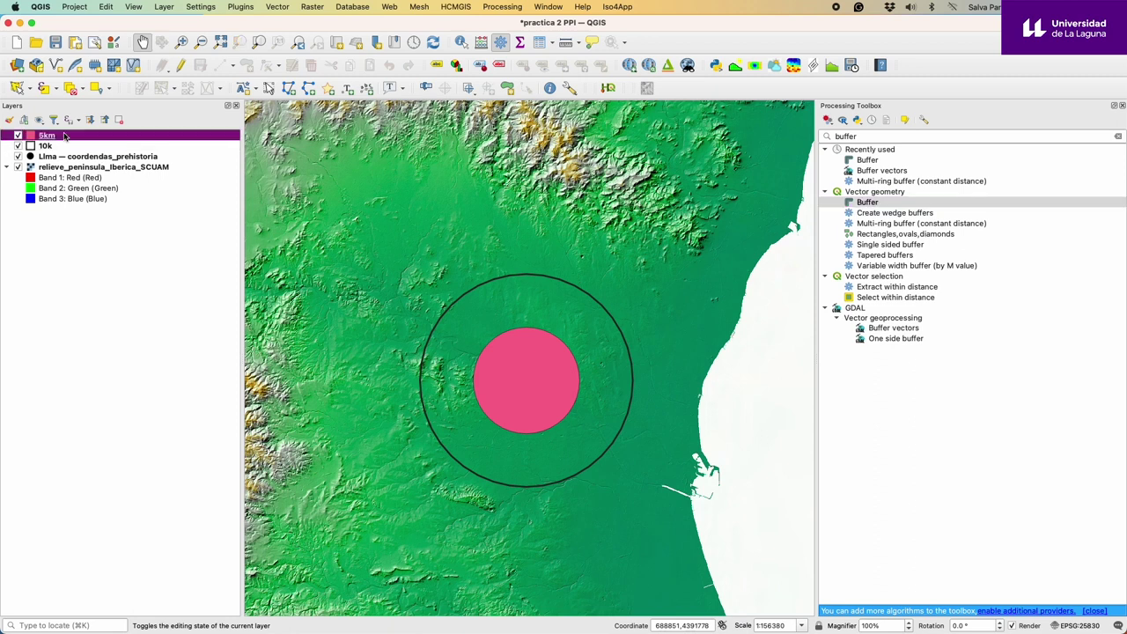
right_click(64, 135)
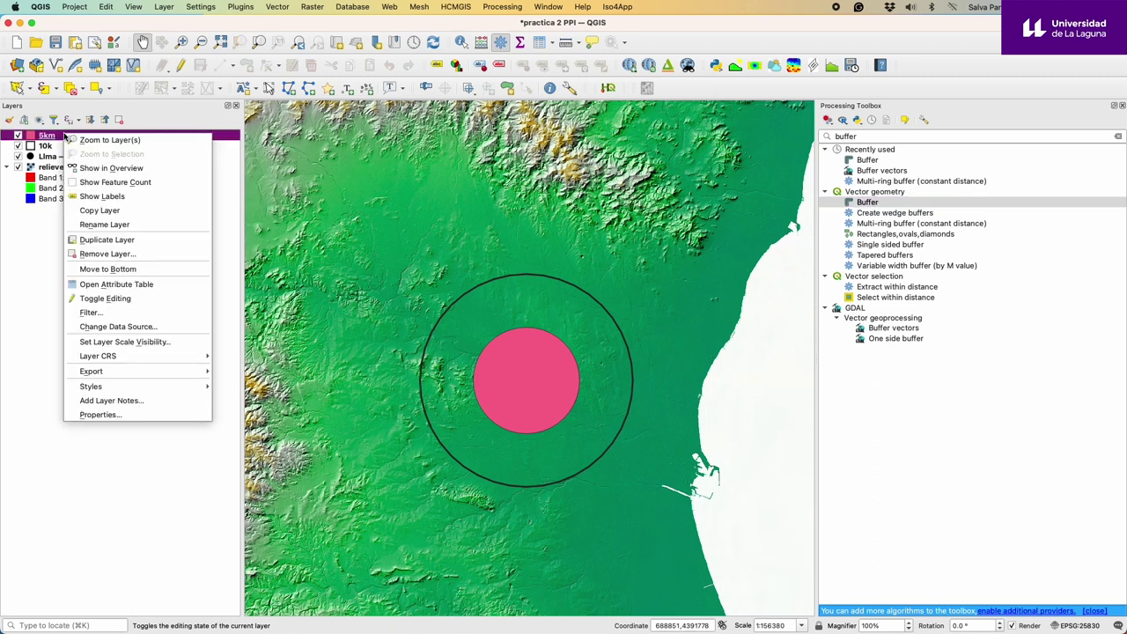
click(98, 415)
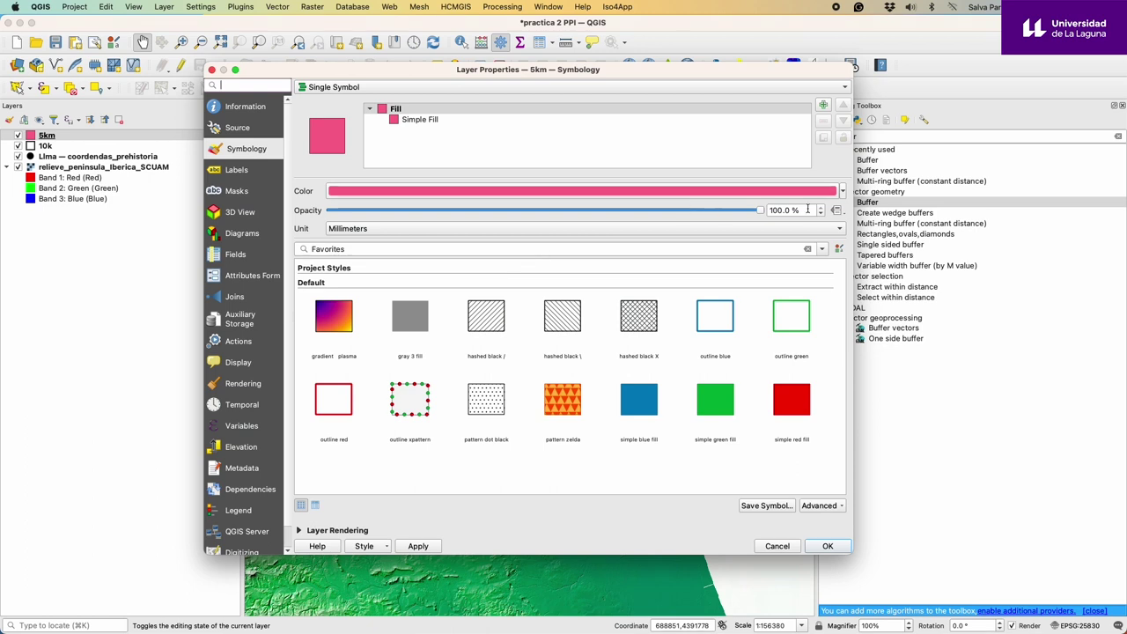
click(440, 121)
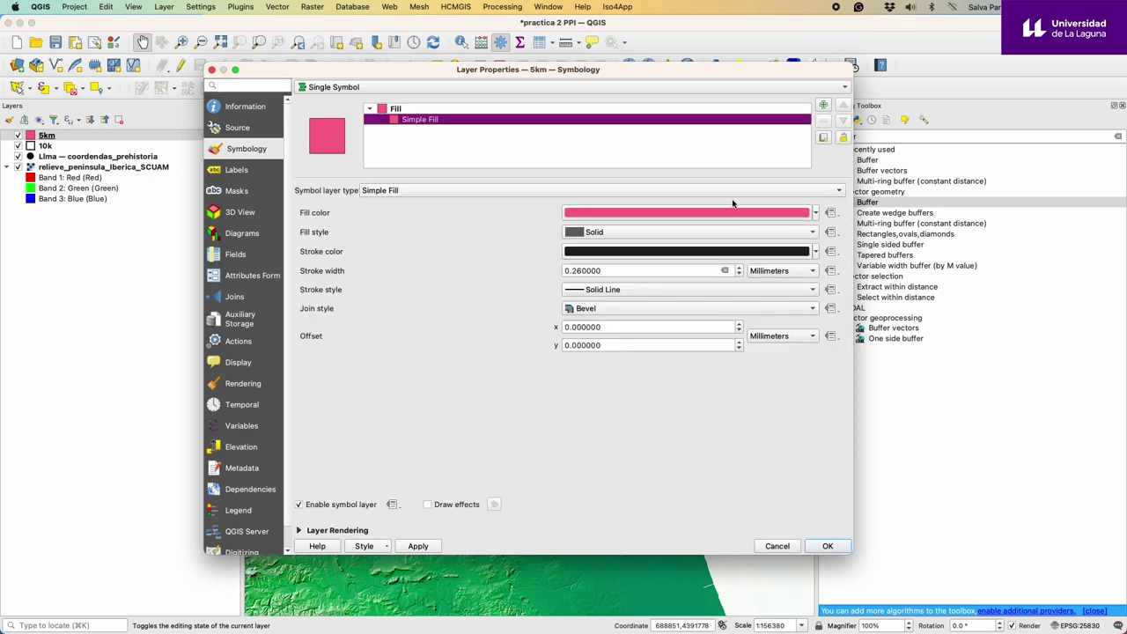
click(817, 213)
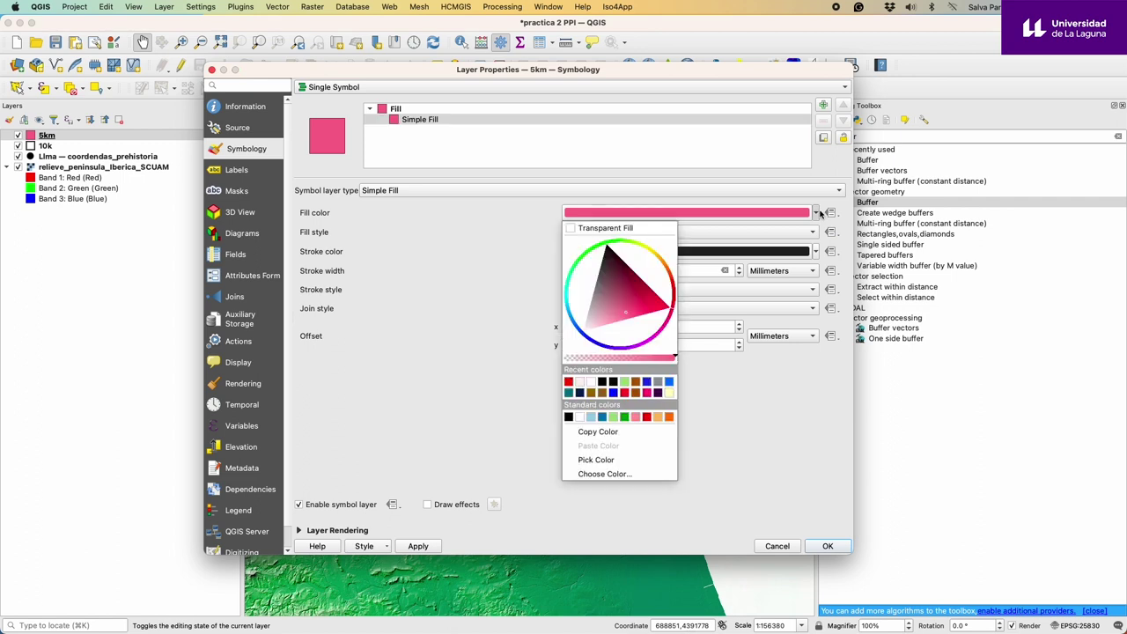
click(603, 228)
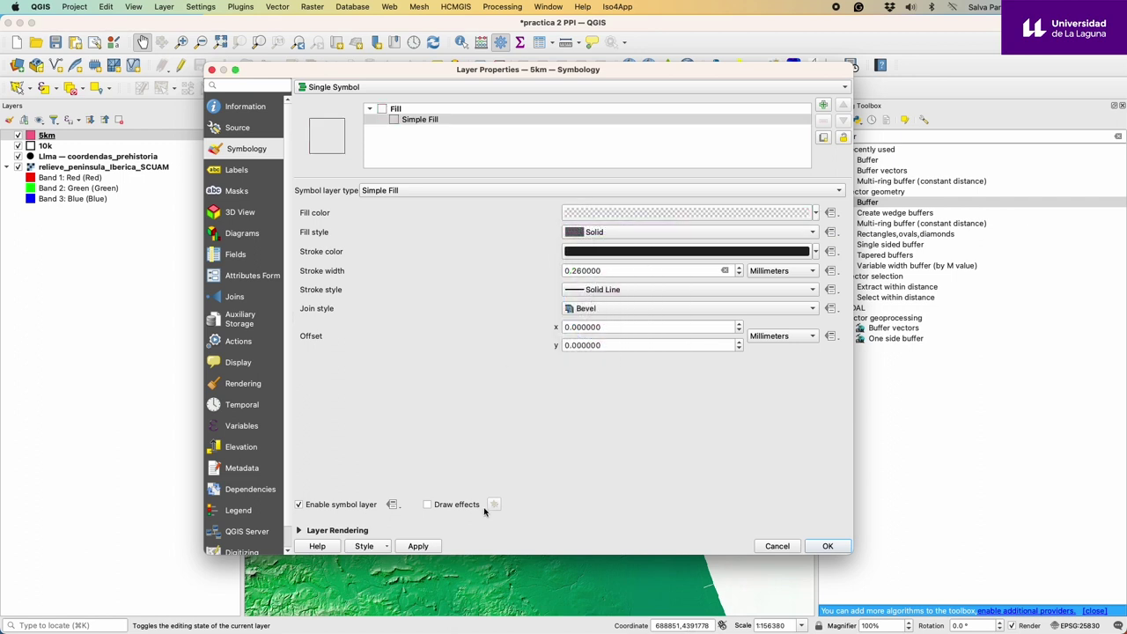
click(423, 544)
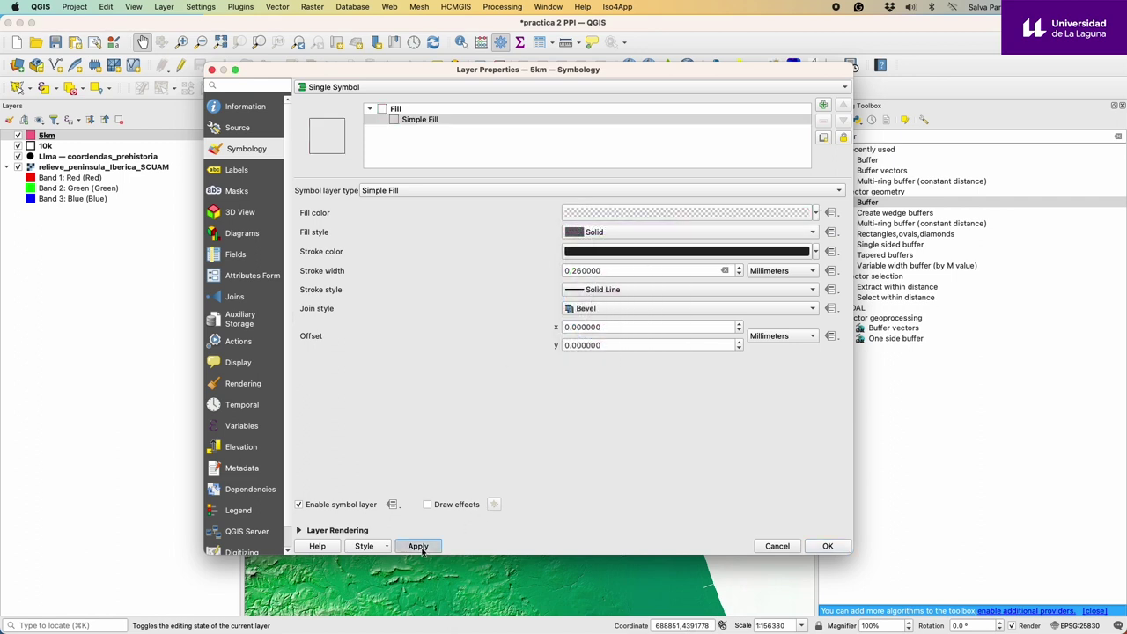
click(827, 547)
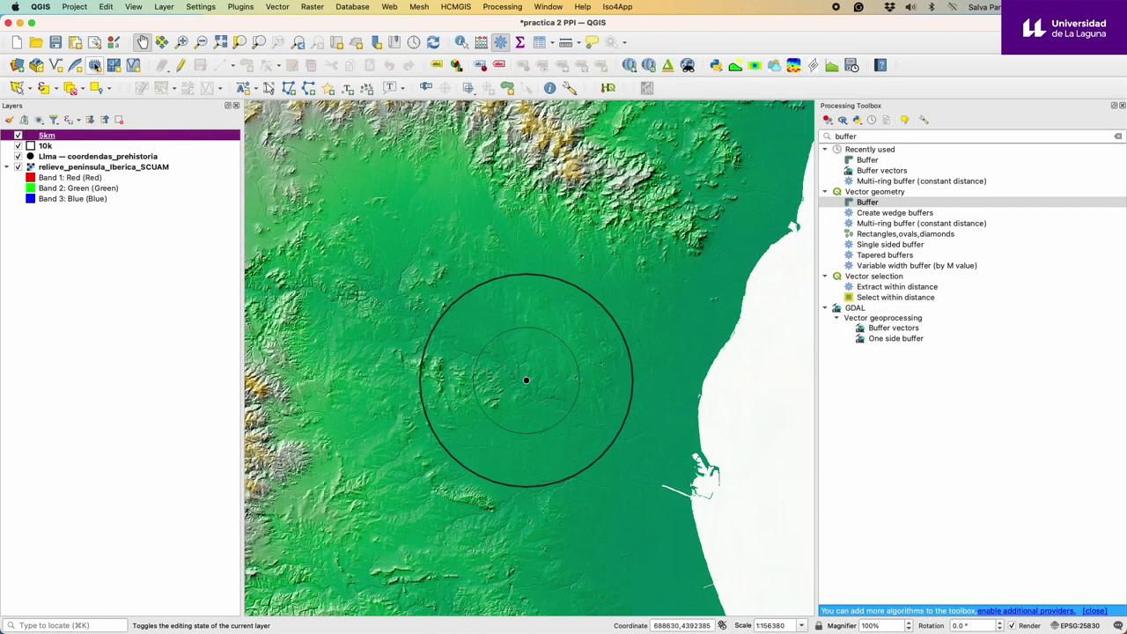
click(55, 42)
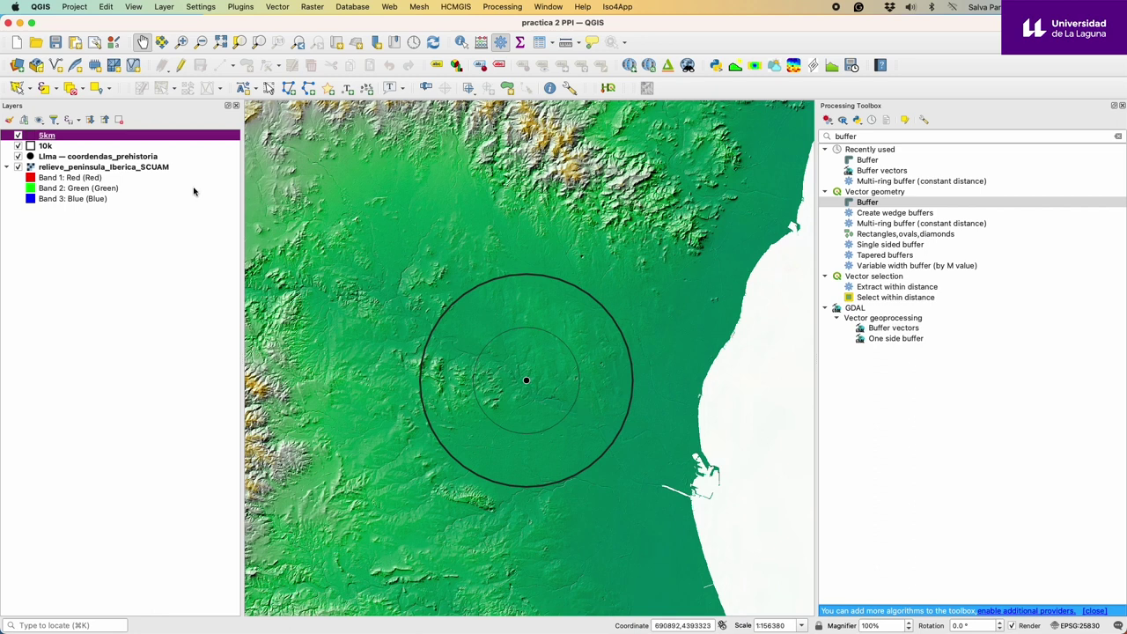
Reopen the 5km layer's symbology and set its Simple Fill stroke width to 1 mm
right_click(50, 138)
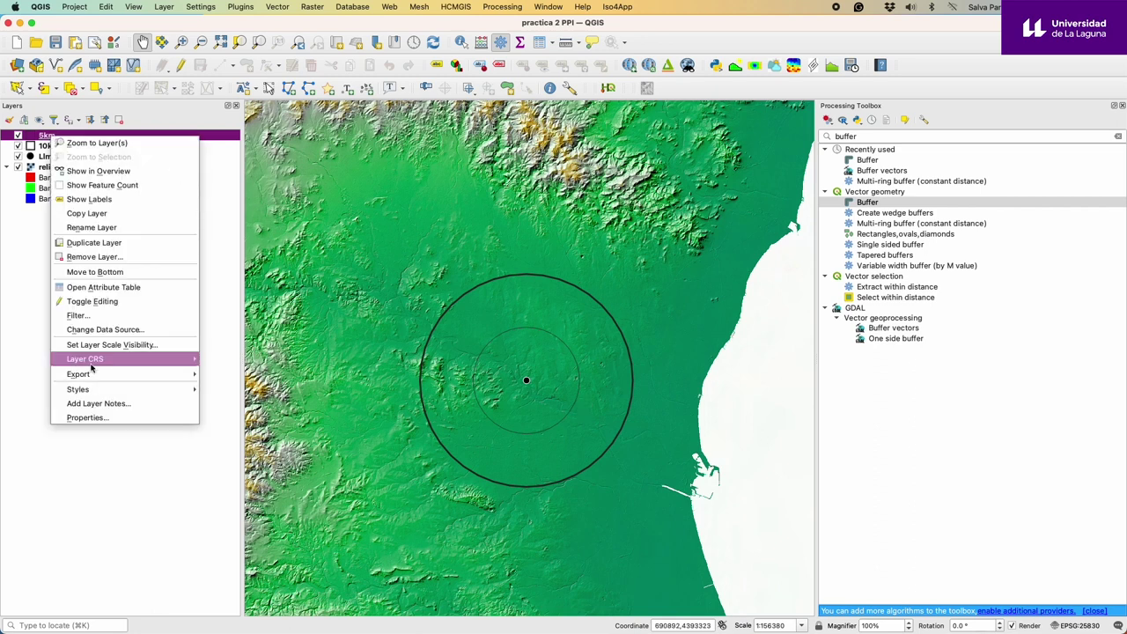
click(99, 417)
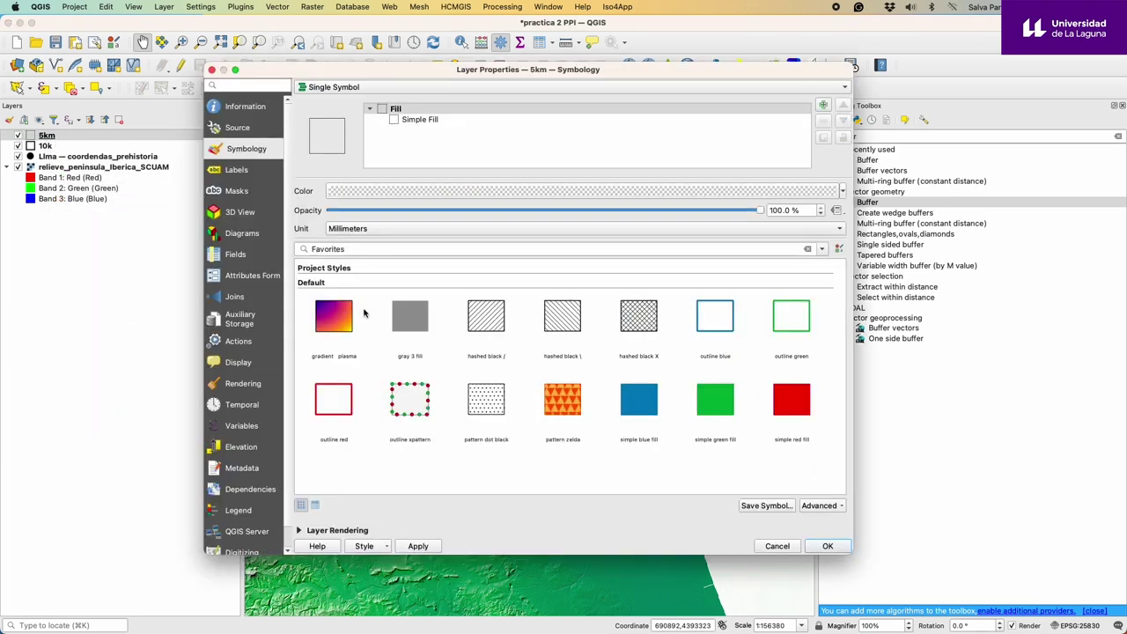
click(418, 122)
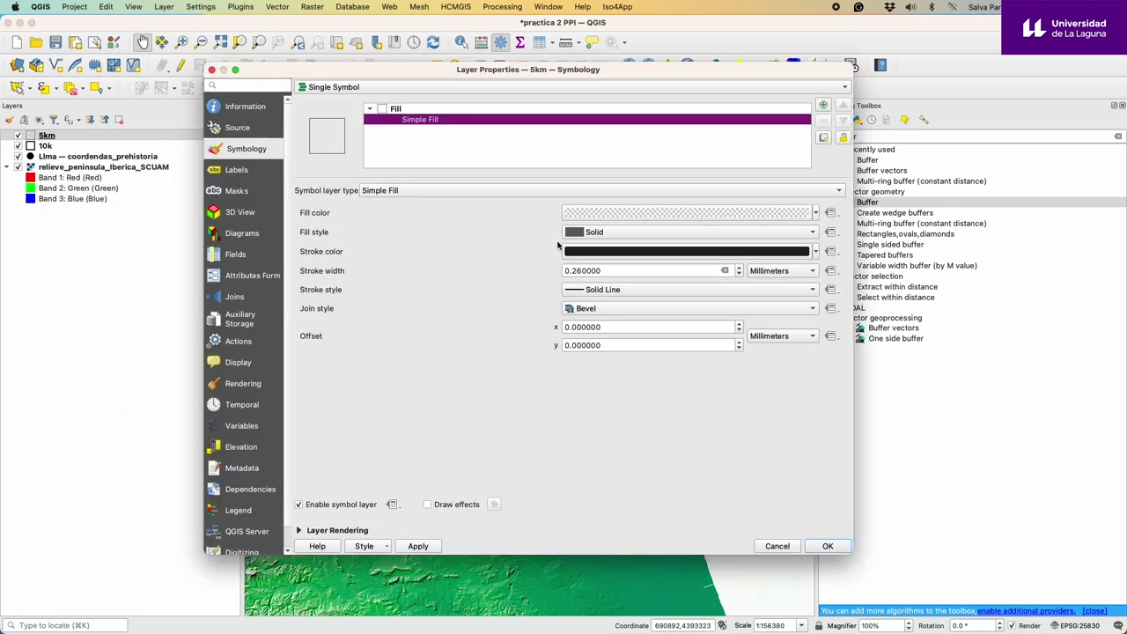
drag(604, 273, 533, 271)
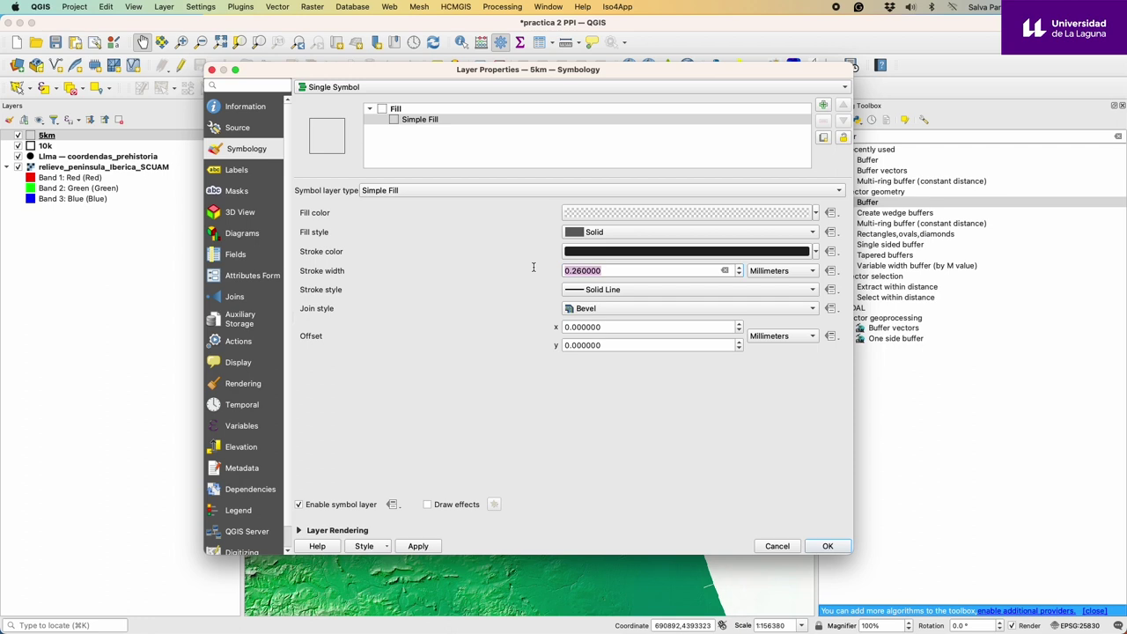
text(1)
Set the 5km buffer's stroke color to the red from the standard colors and apply the layer style
click(699, 257)
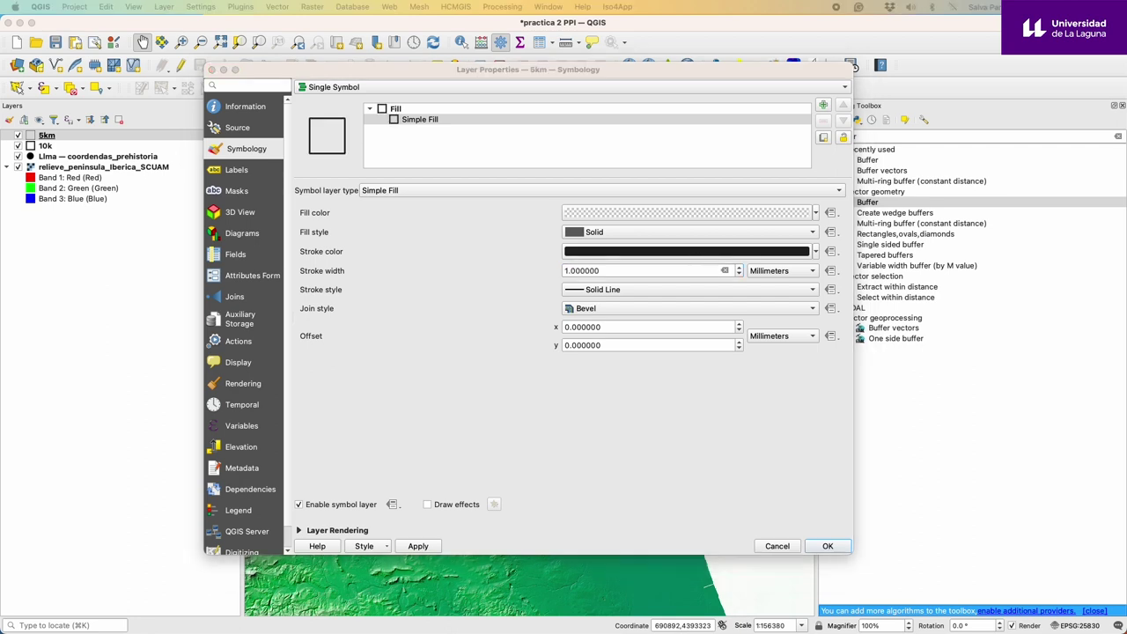
mouse_move(742, 337)
mouse_down()
mouse_move(530, 149)
mouse_move(569, 160)
mouse_up()
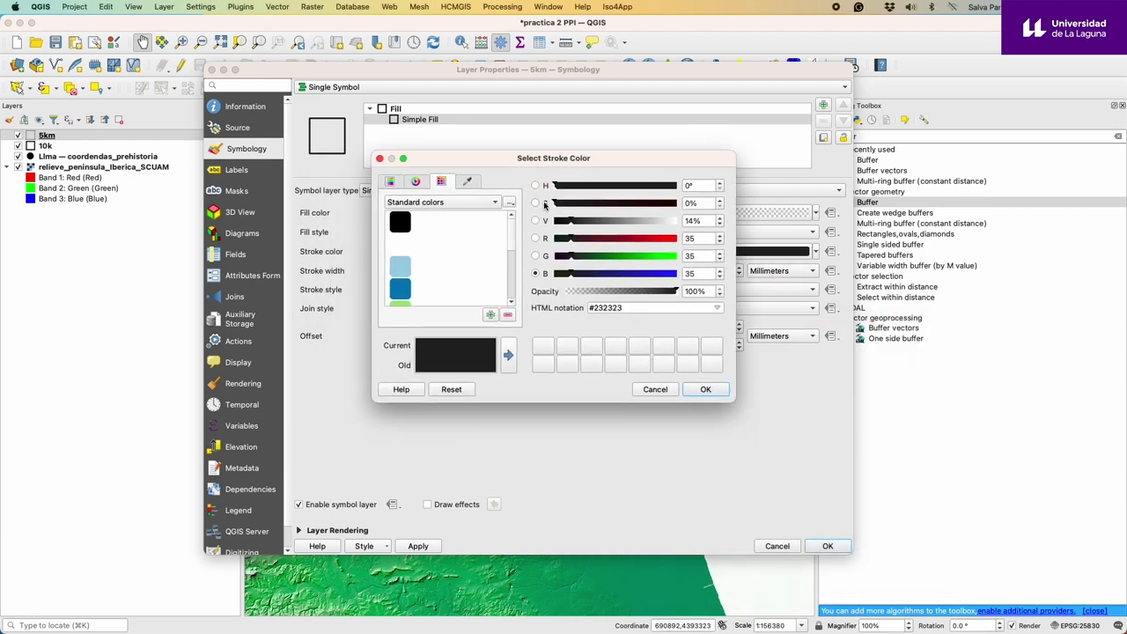
click(390, 182)
click(416, 183)
click(442, 183)
drag(509, 233, 507, 285)
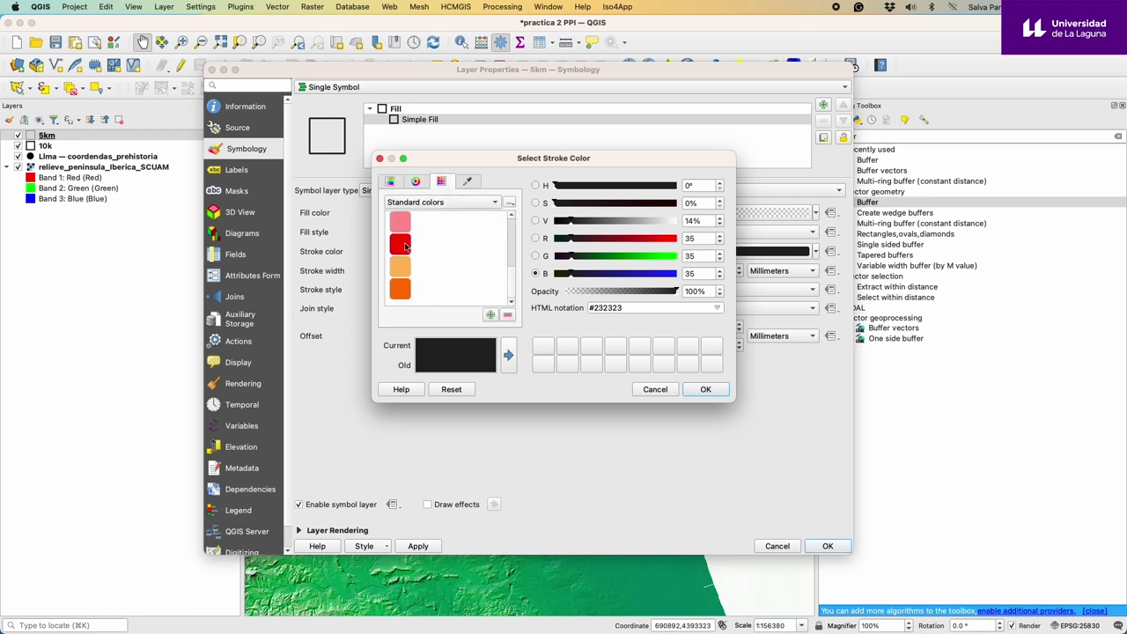
click(401, 245)
click(717, 390)
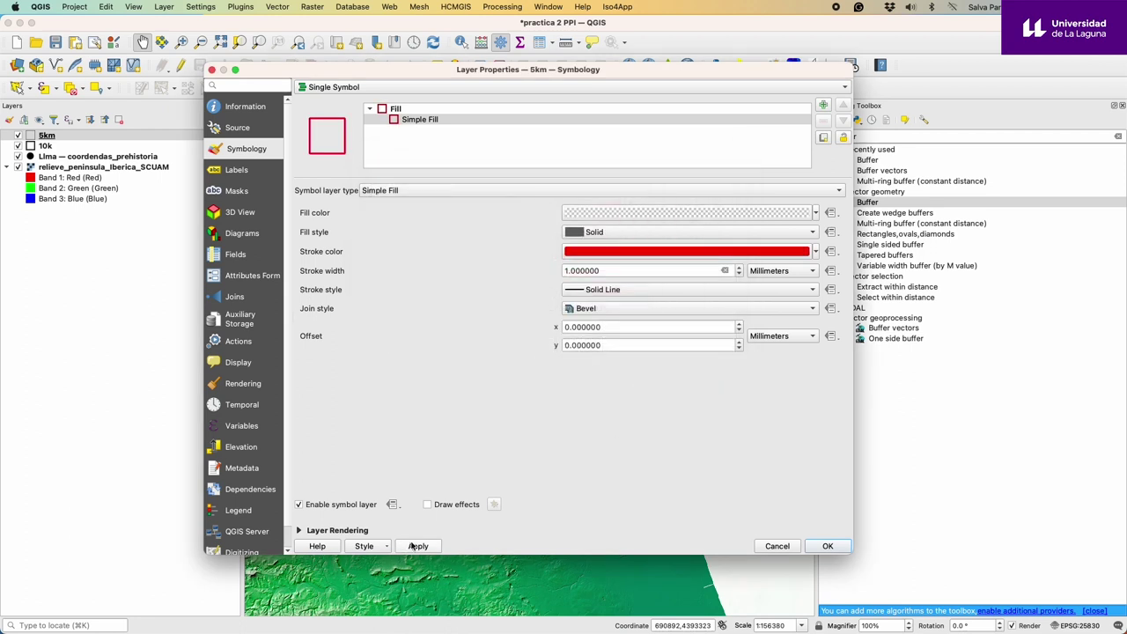
click(418, 546)
click(827, 546)
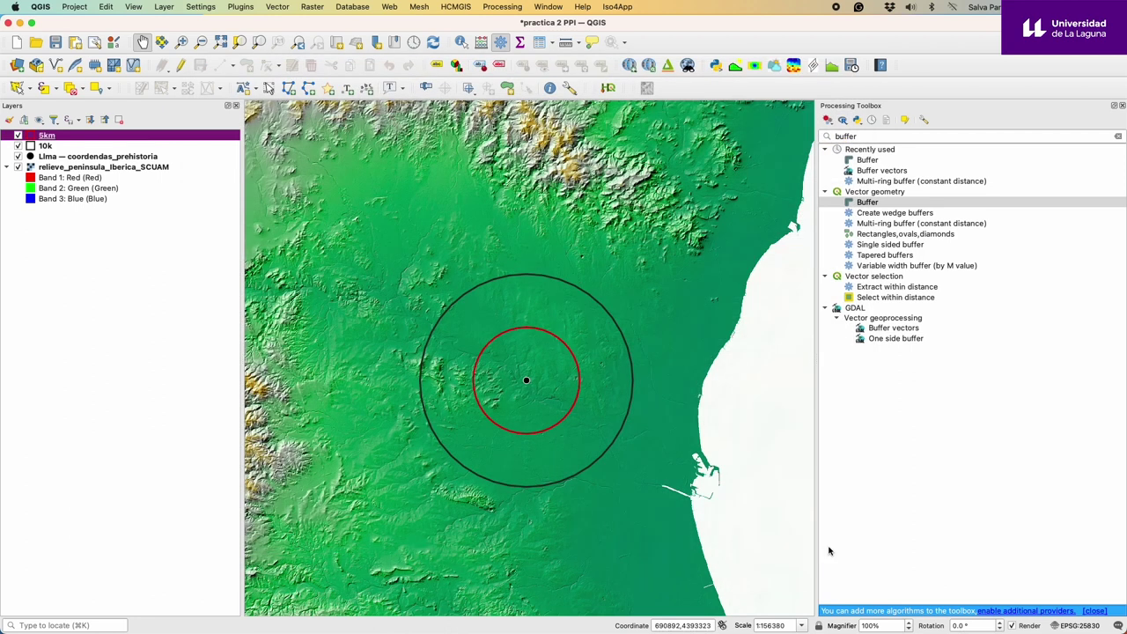